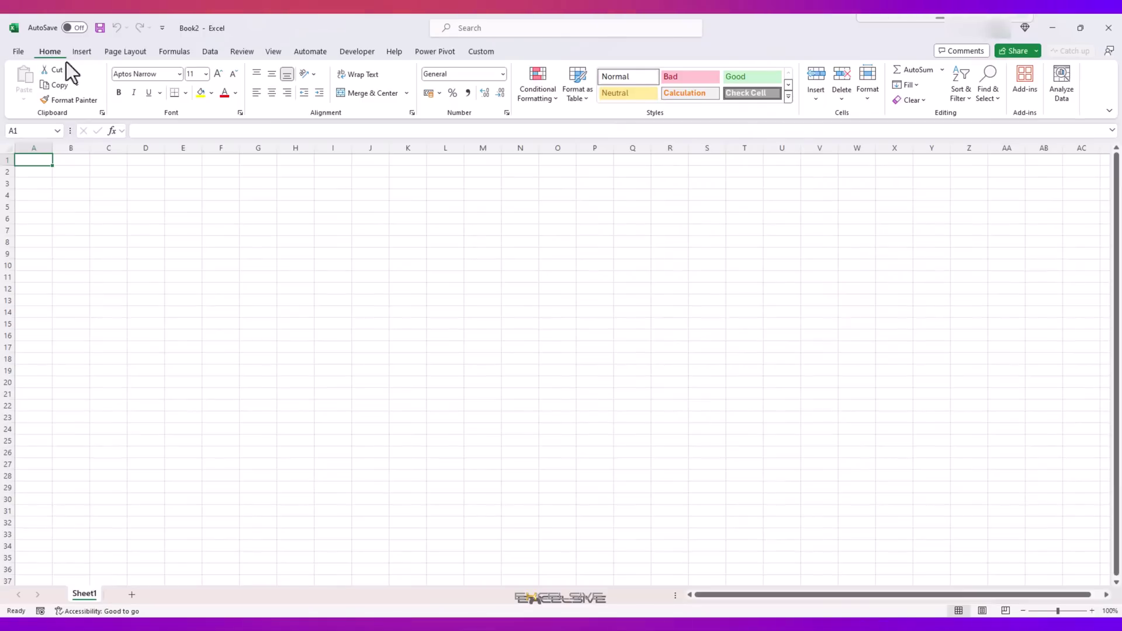
# Step: Search the Office add-in store for 'chatgp' and add ChatGPT for Excel
pyautogui.click(1027, 92)
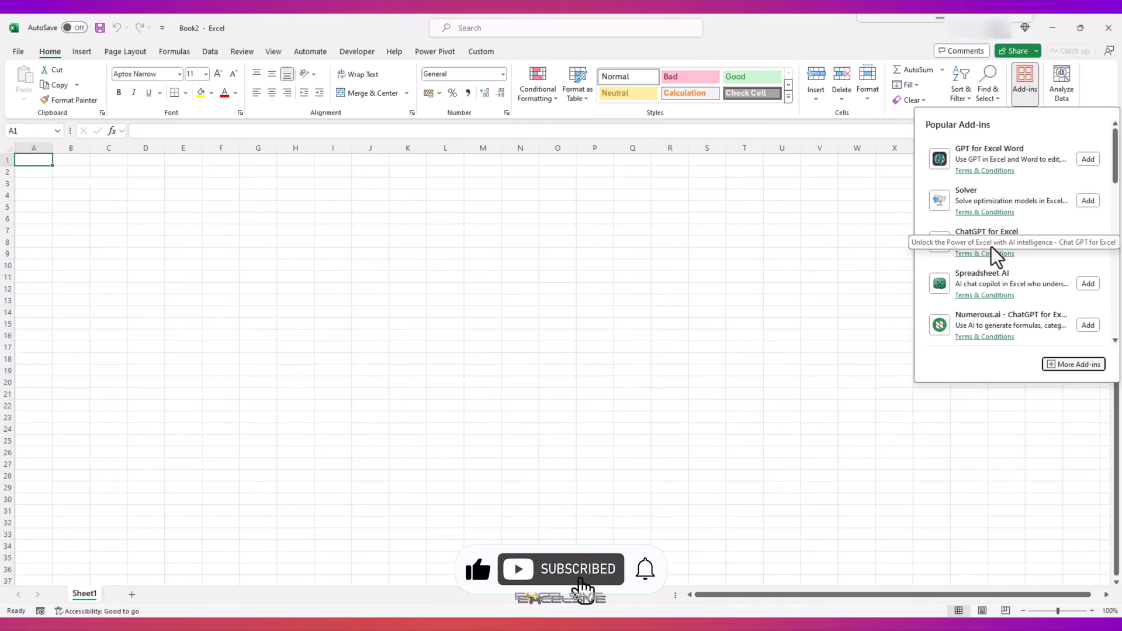
pyautogui.click(1079, 365)
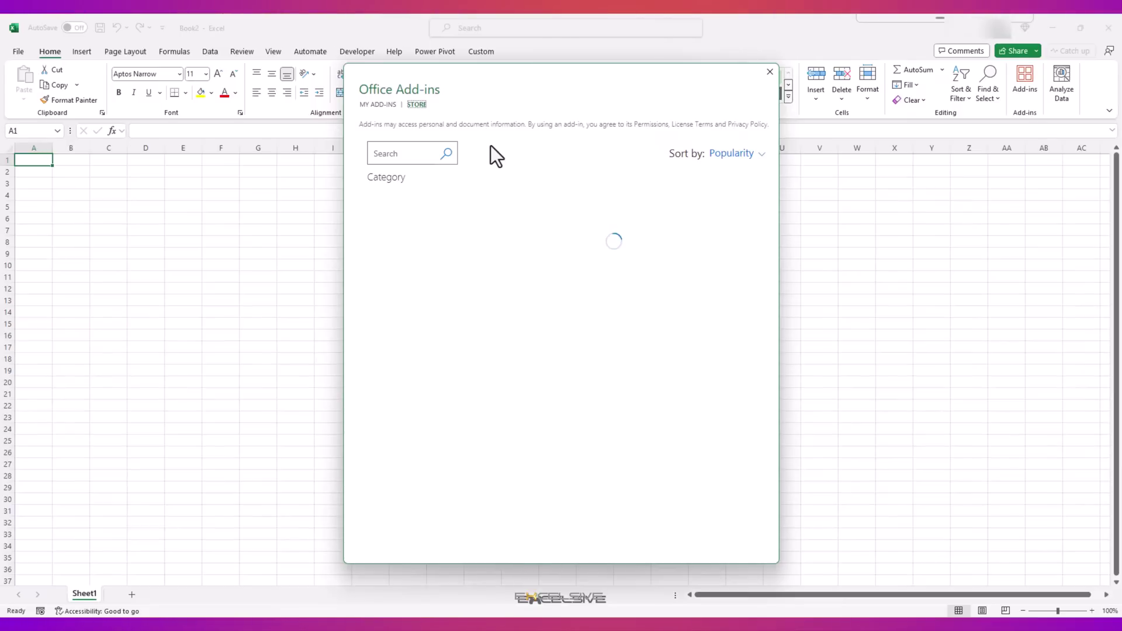
pyautogui.click(401, 154)
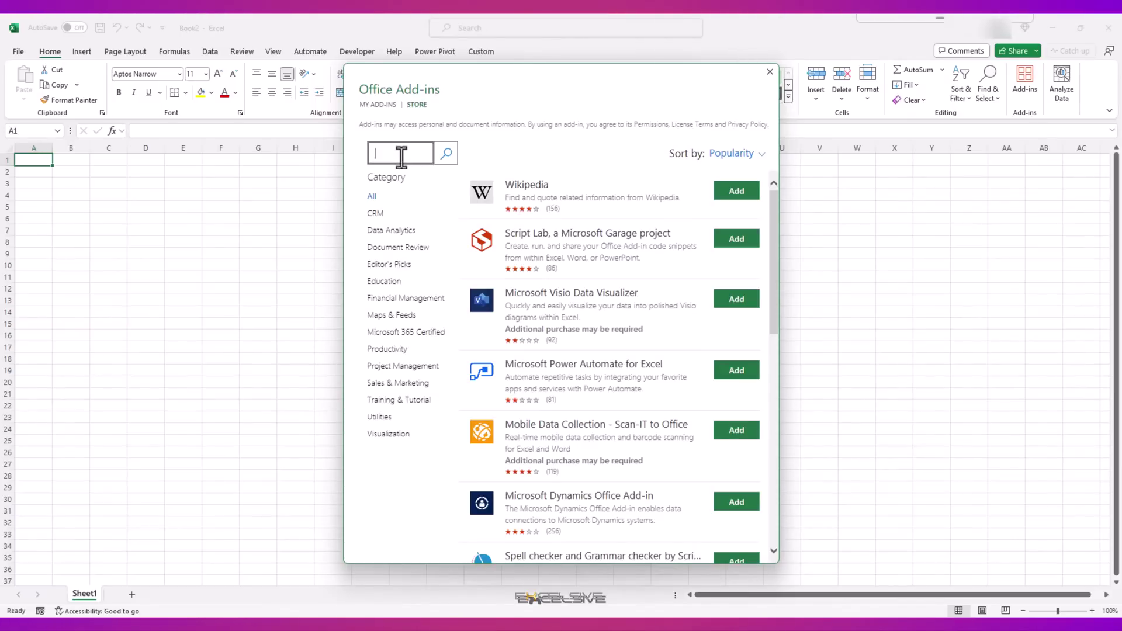
pyautogui.write('chatgpt')
pyautogui.press('Return')
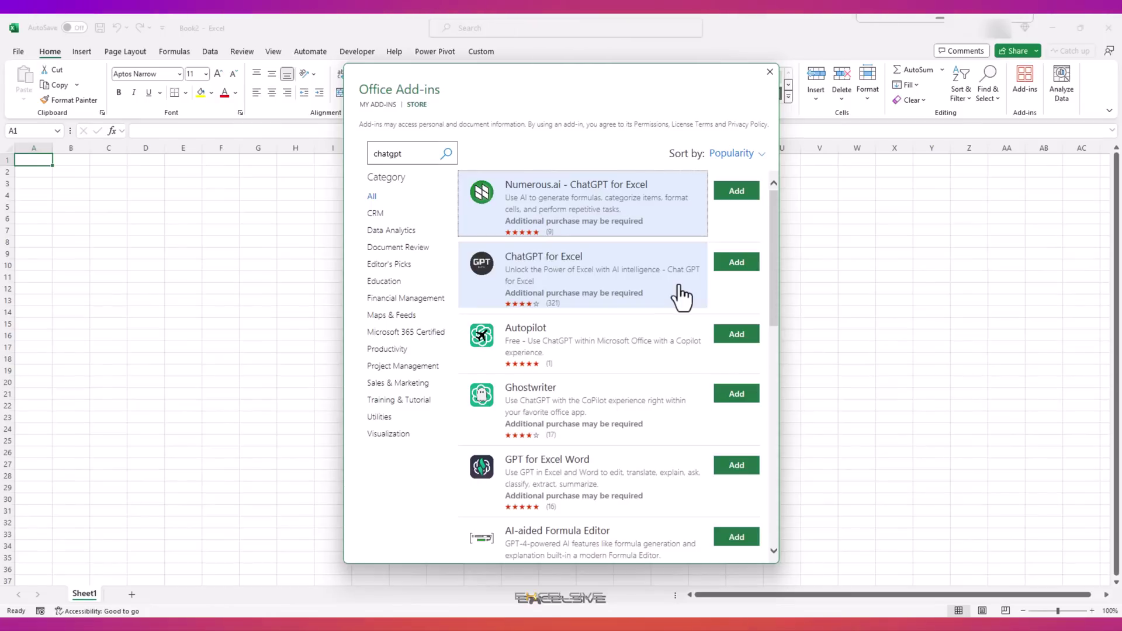
pyautogui.click(731, 266)
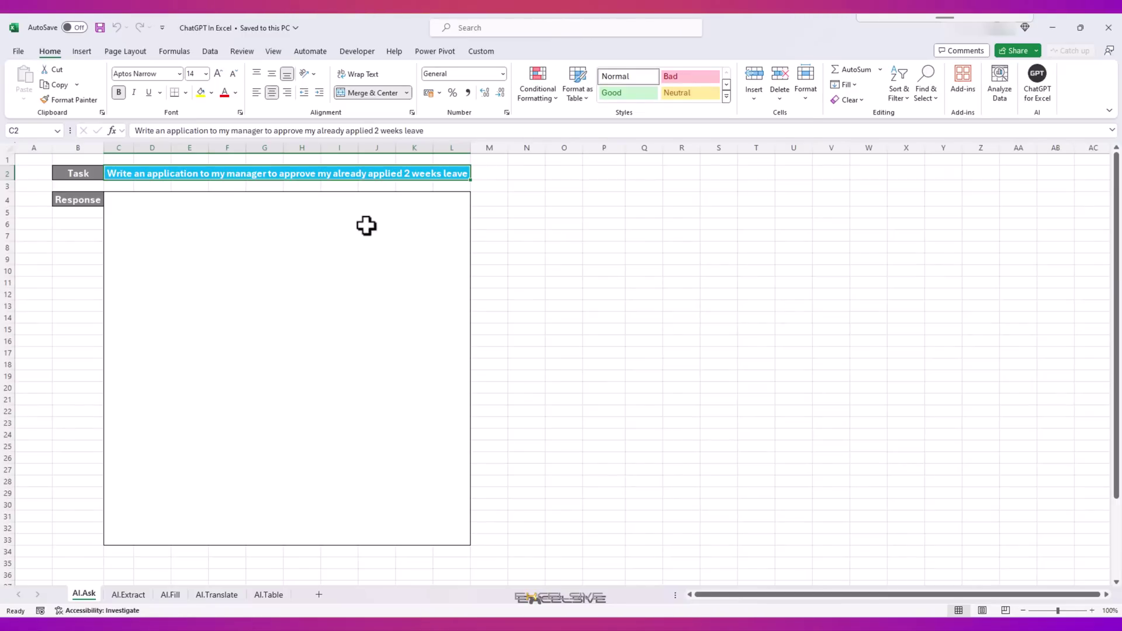
# Step: Enter =AI.ASK(C2) in Response cell C4 to generate the leave-approval application
pyautogui.doubleClick(130, 208)
pyautogui.write('=a')
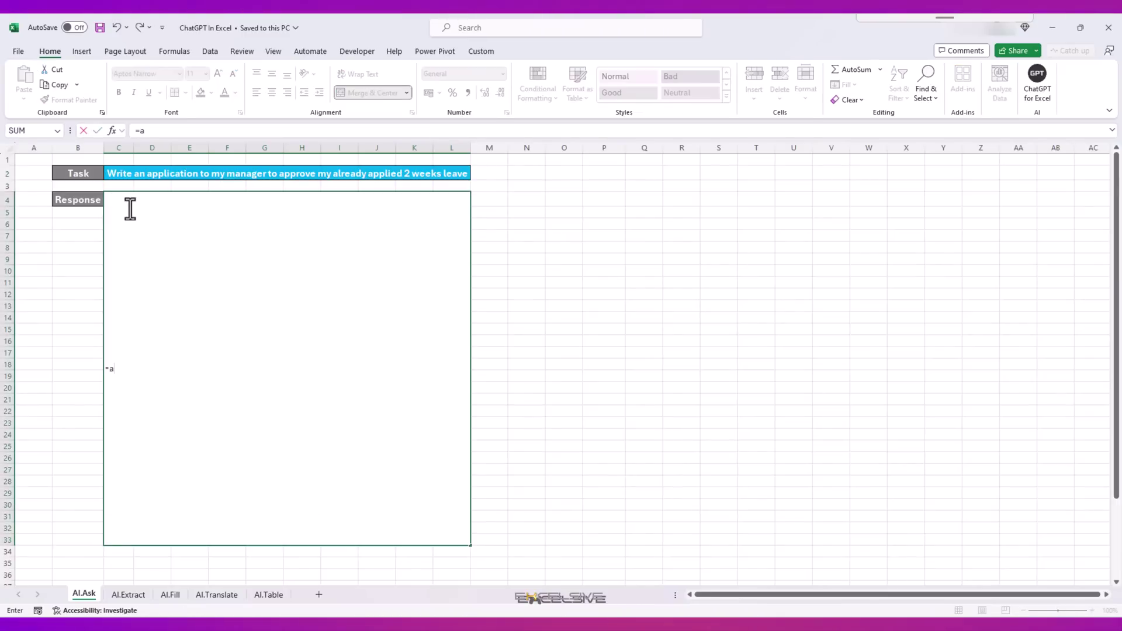
pyautogui.write('i.ask')
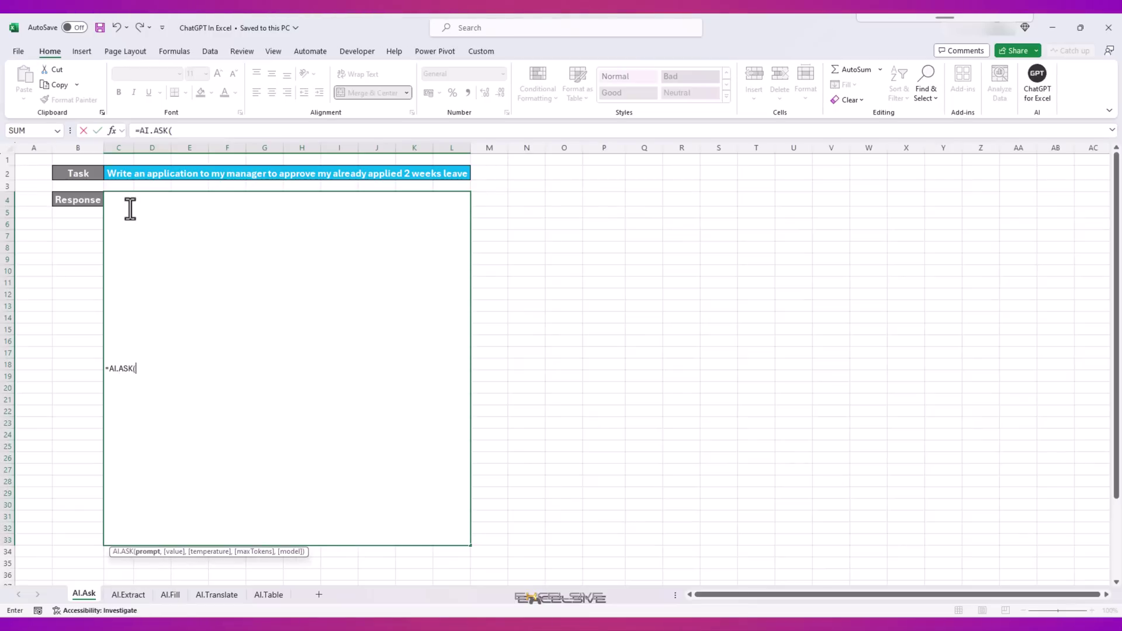
pyautogui.click(159, 173)
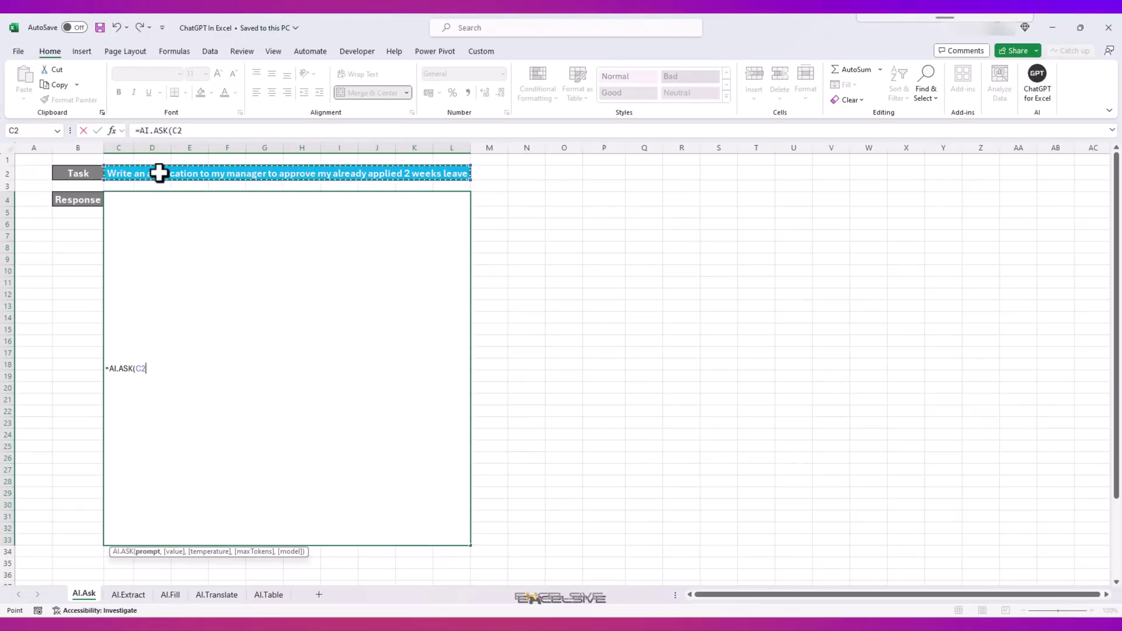
pyautogui.press('Return')
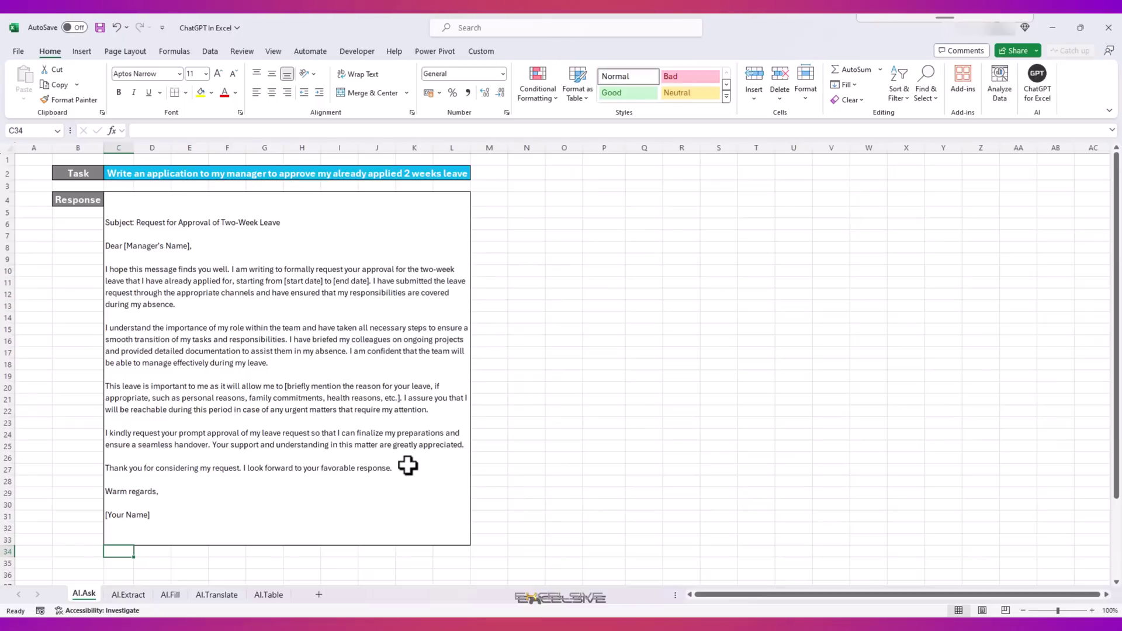
# Step: Enter =AI.ASK(C40) in C41 to answer which formula finds a date's weekday
pyautogui.scroll(-7, 408, 465)
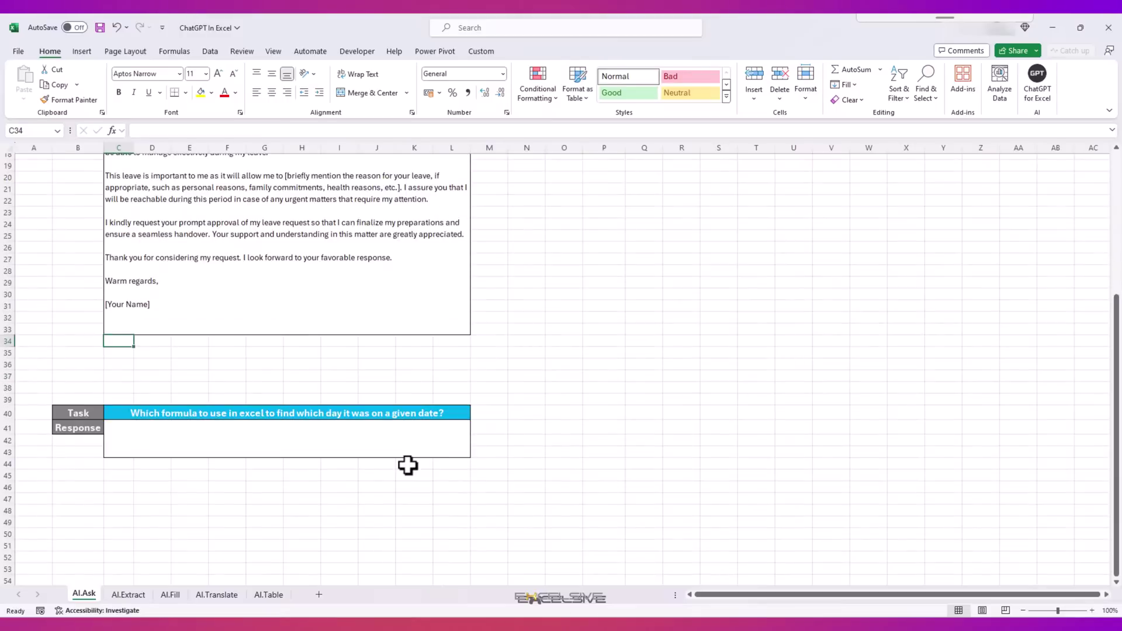
pyautogui.click(160, 381)
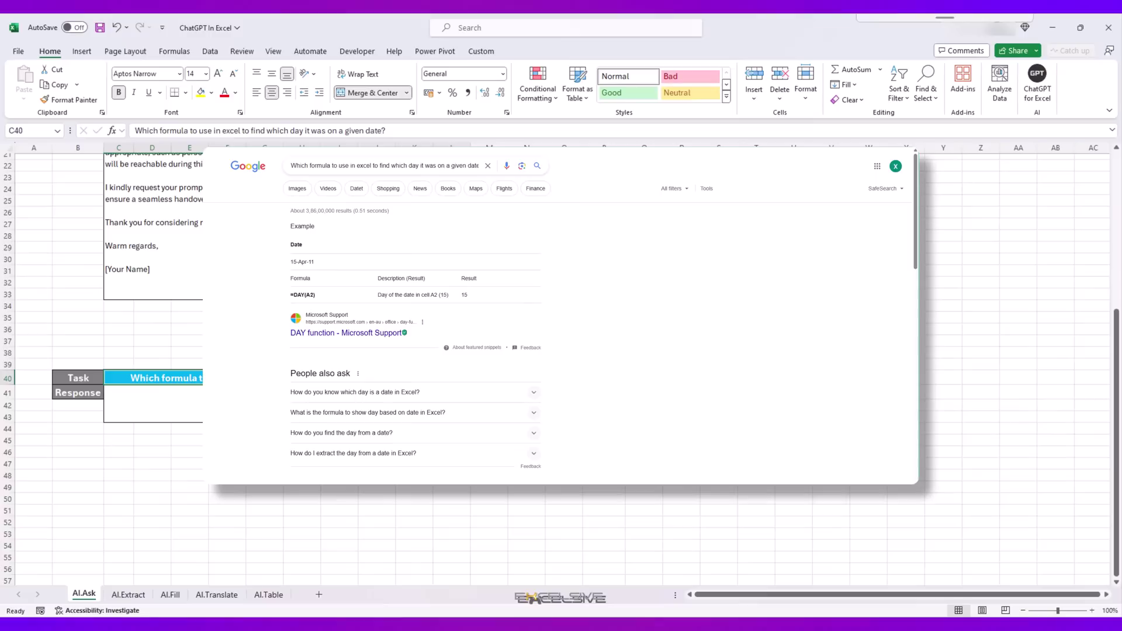
pyautogui.click(122, 397)
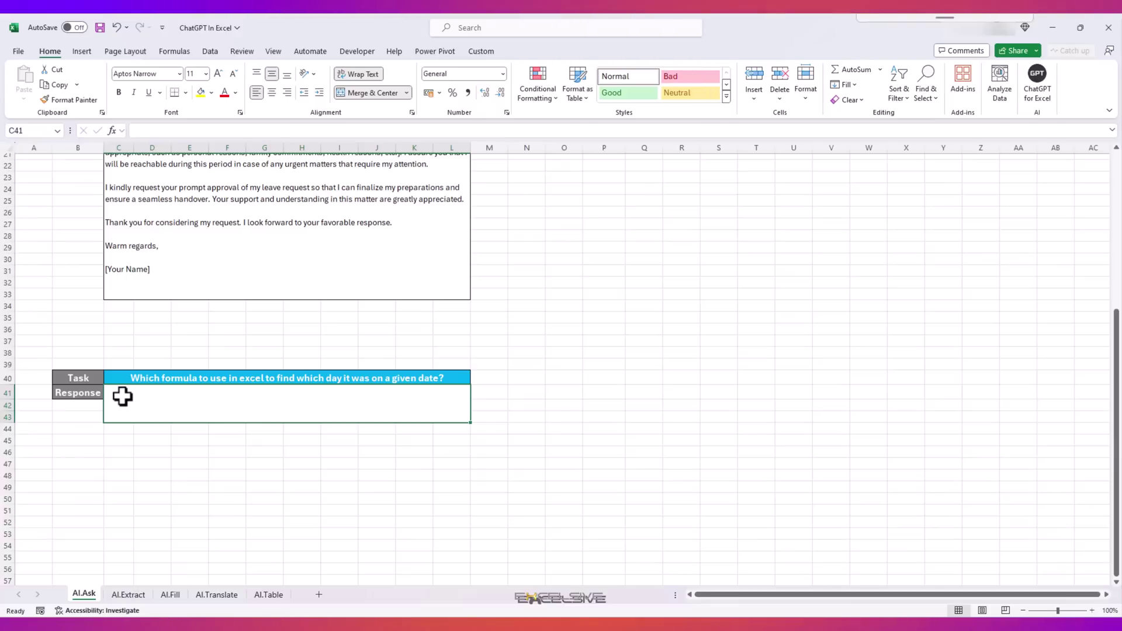
pyautogui.write('=ai.a')
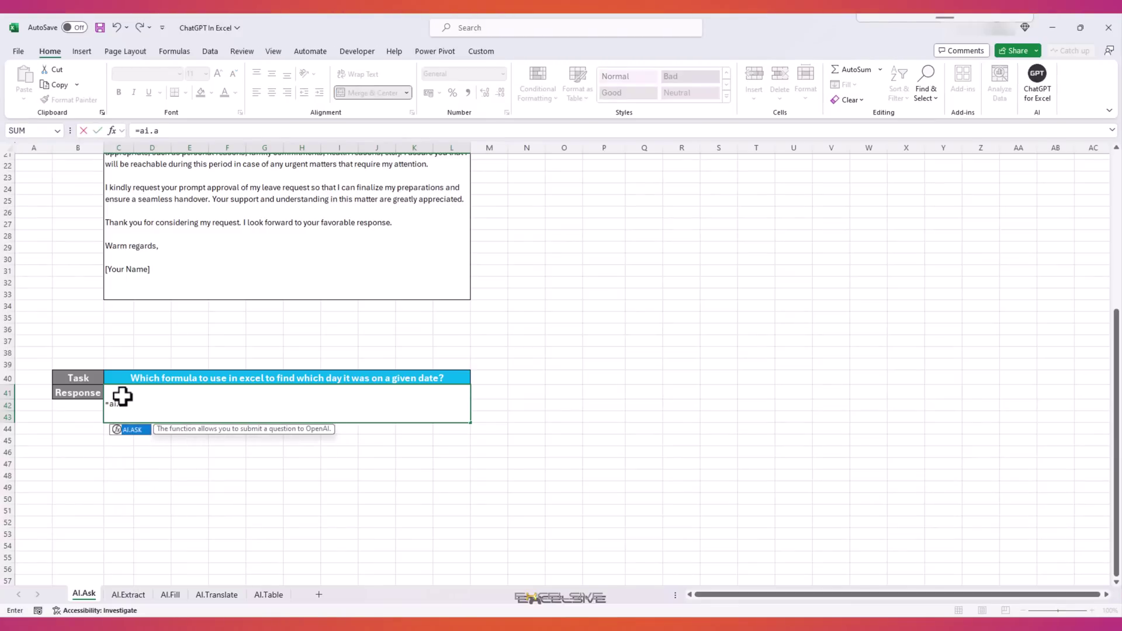
pyautogui.write('s')
pyautogui.press('Tab')
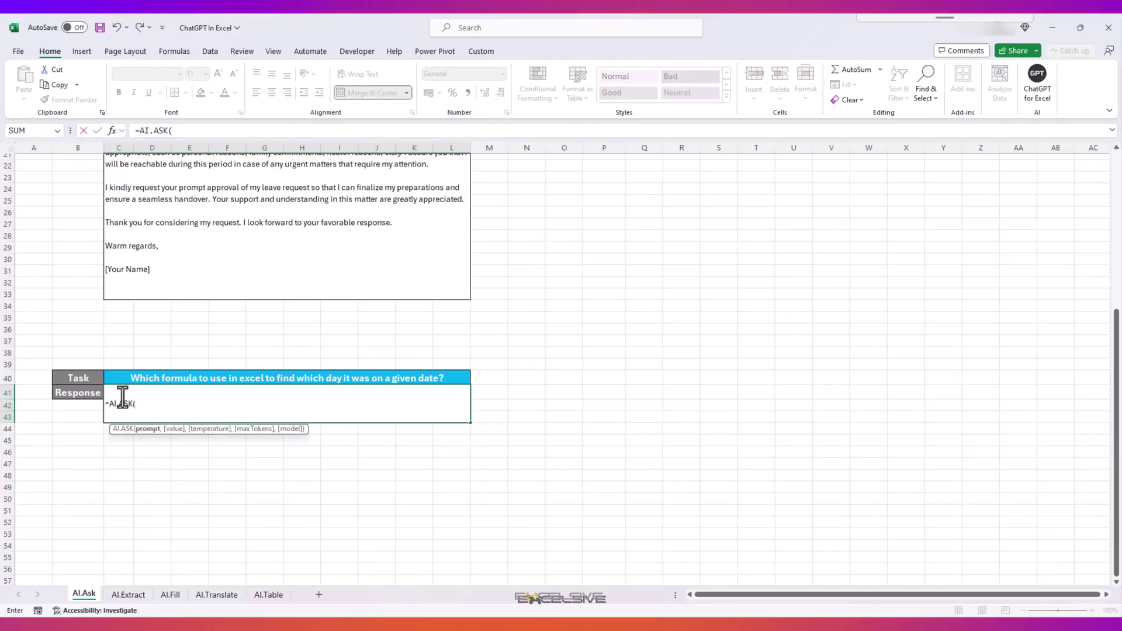
pyautogui.click(203, 378)
pyautogui.press('Return')
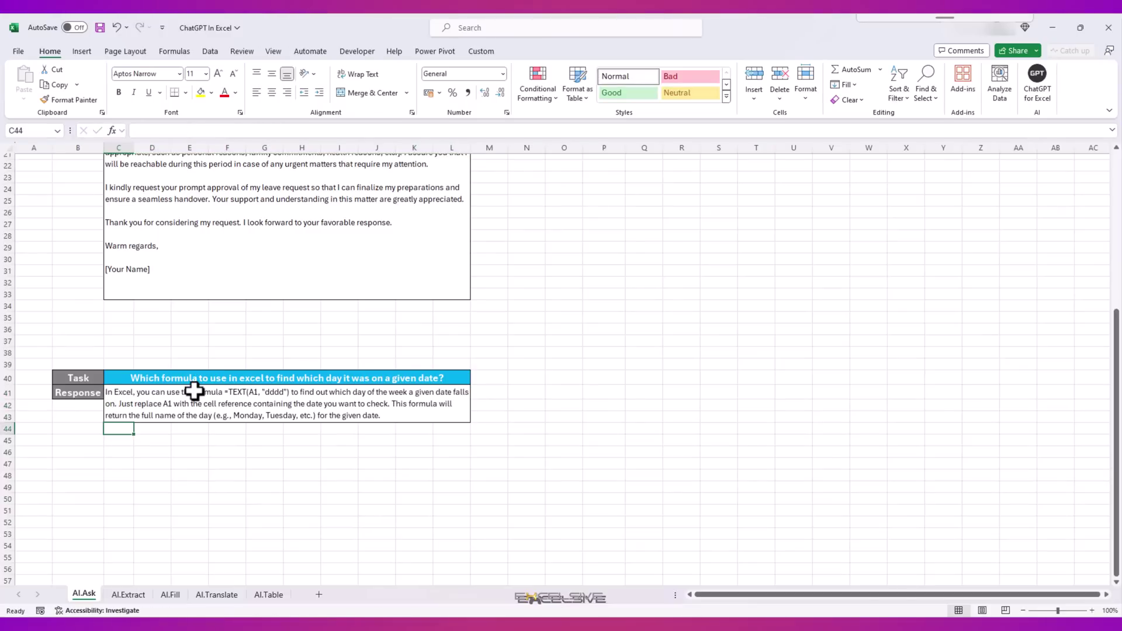
pyautogui.click(224, 410)
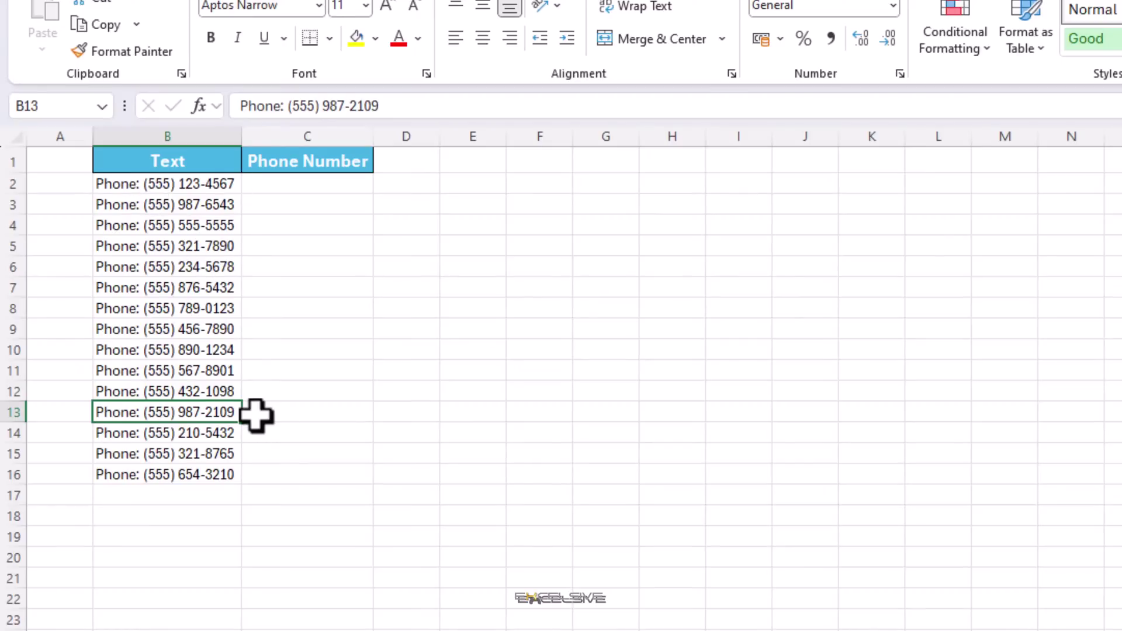
# Step: Enter =TEXTAFTER(B2,": ") in C2 and fill it down through C16
pyautogui.click(329, 183)
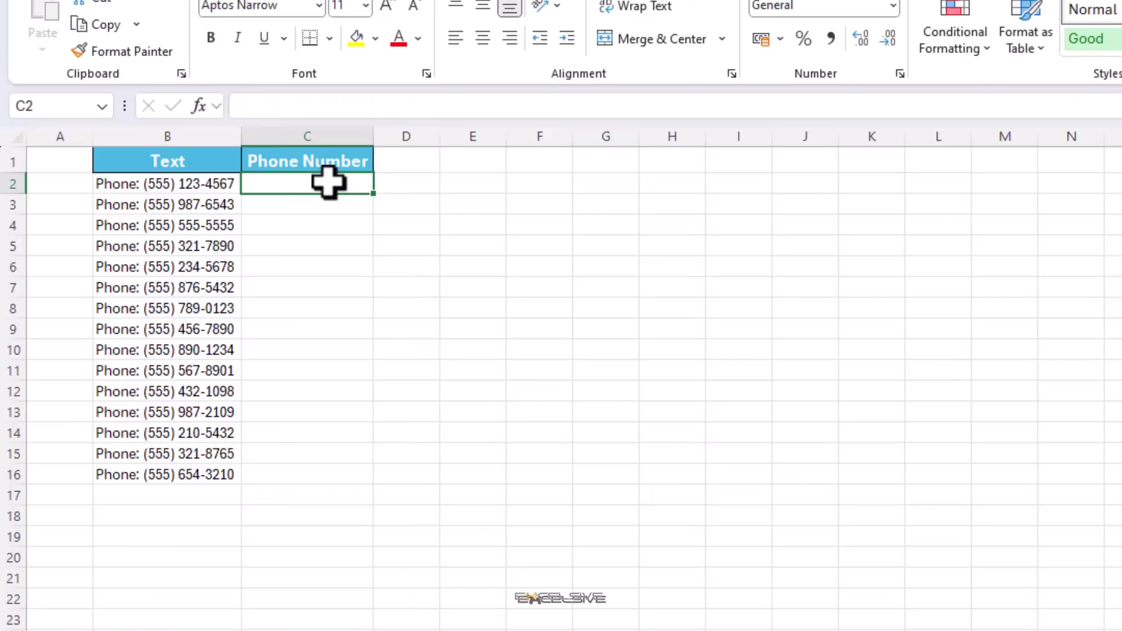
pyautogui.write('=tex')
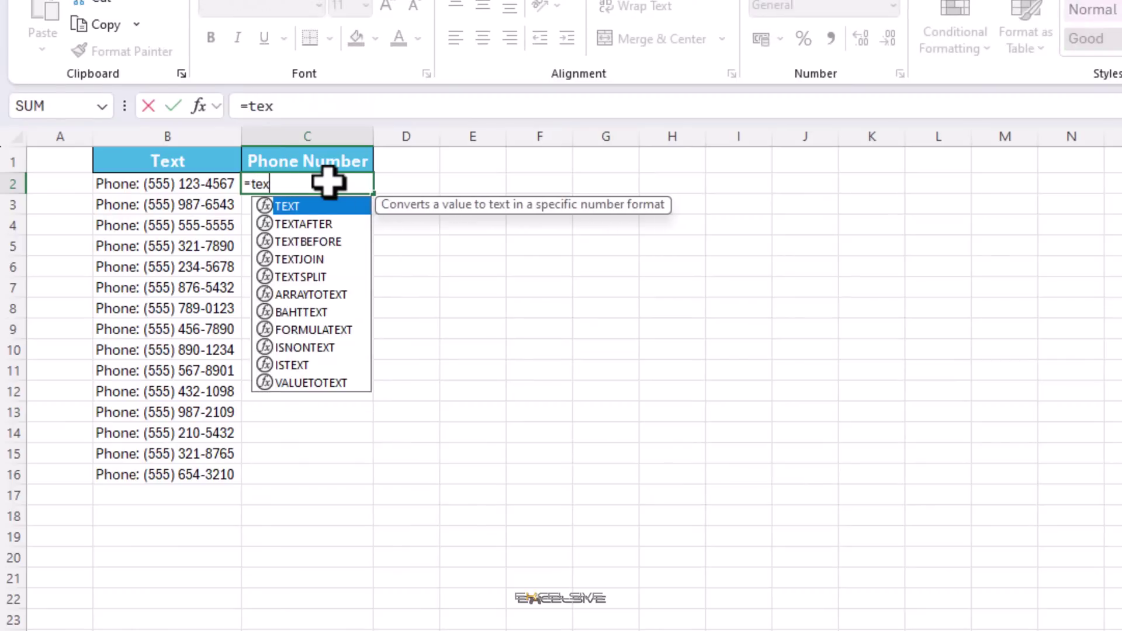
pyautogui.press('Down')
pyautogui.press('Tab')
pyautogui.click(201, 182)
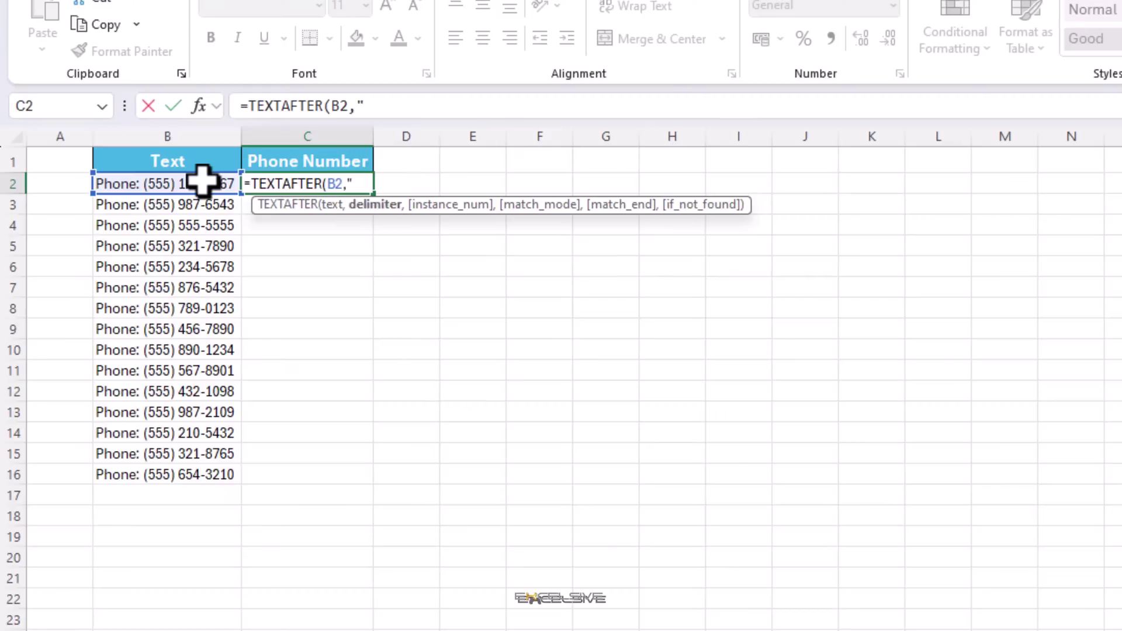
pyautogui.write(',": ")')
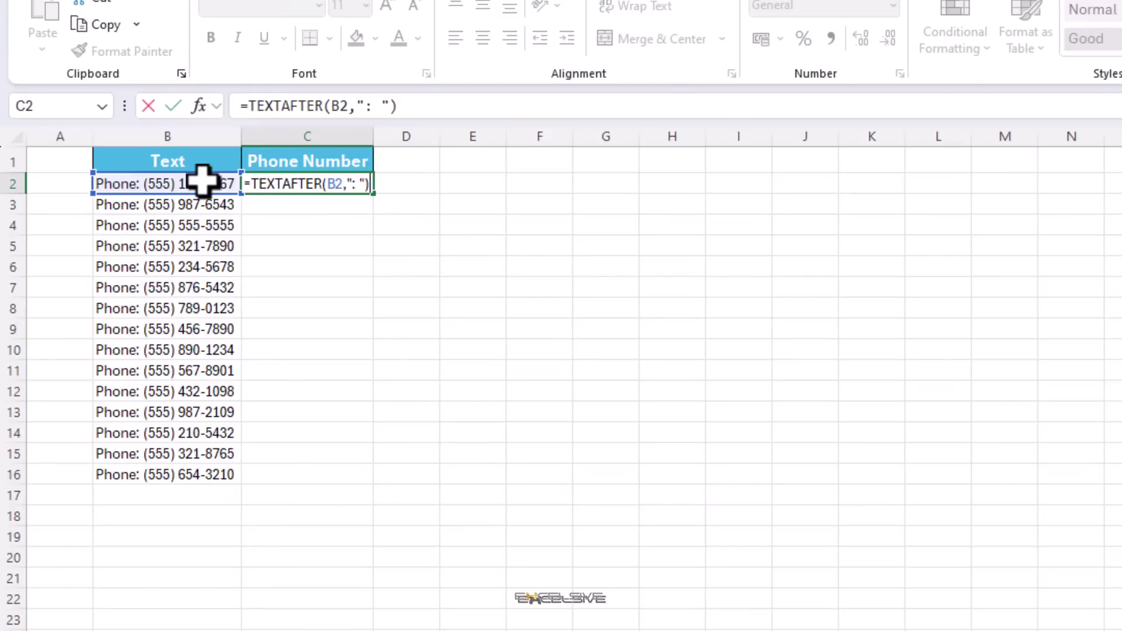
pyautogui.press('Return')
pyautogui.press('Up')
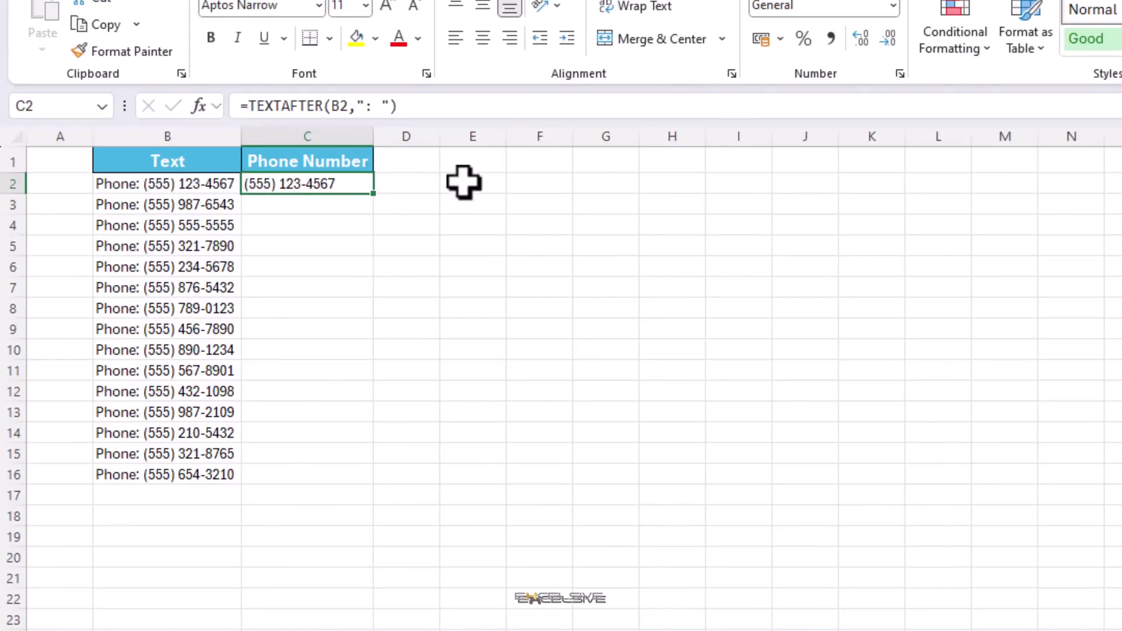
pyautogui.moveTo(379, 196); pyautogui.dragTo(363, 484)
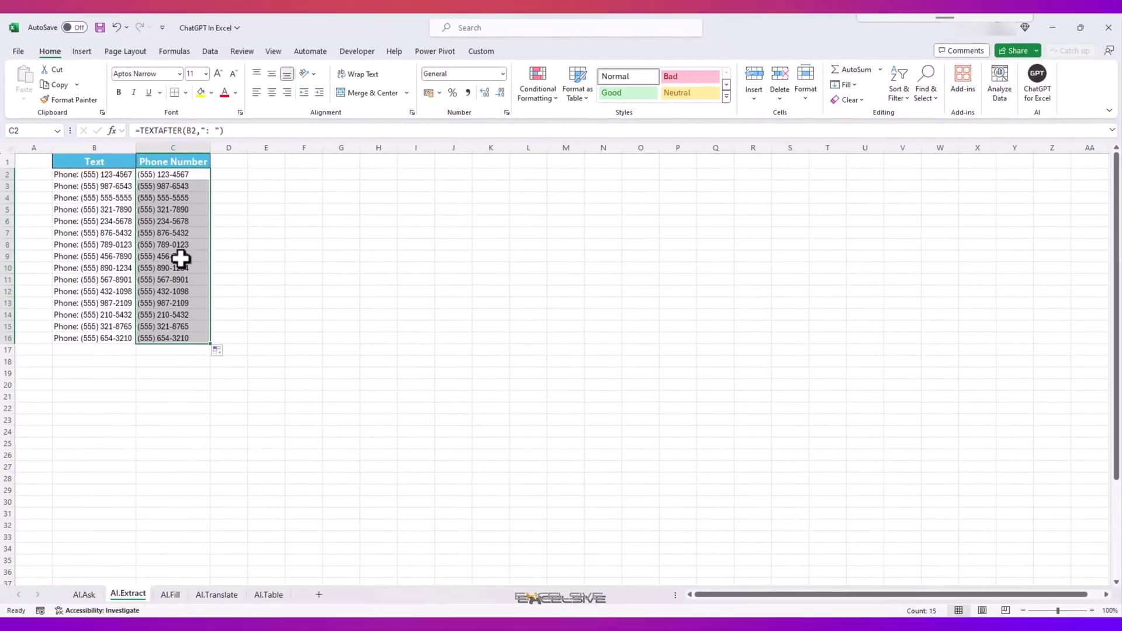
# Step: Complete =AI.EXTRACT(B41,D41) in C41 and fill it down through C46
pyautogui.click(181, 259)
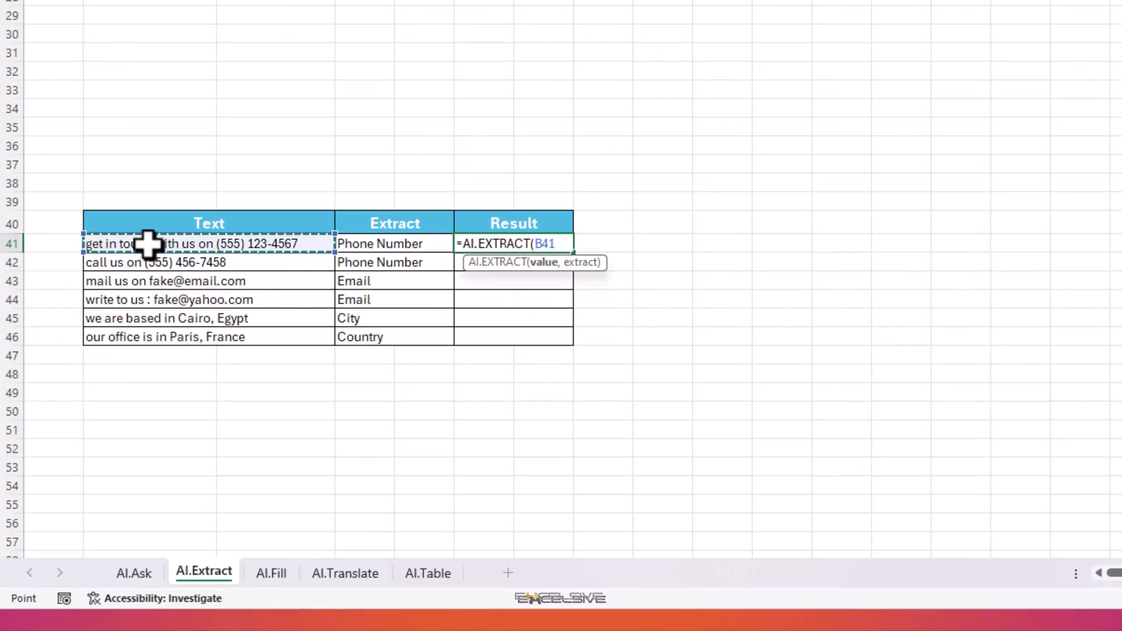
pyautogui.write(',')
pyautogui.click(380, 241)
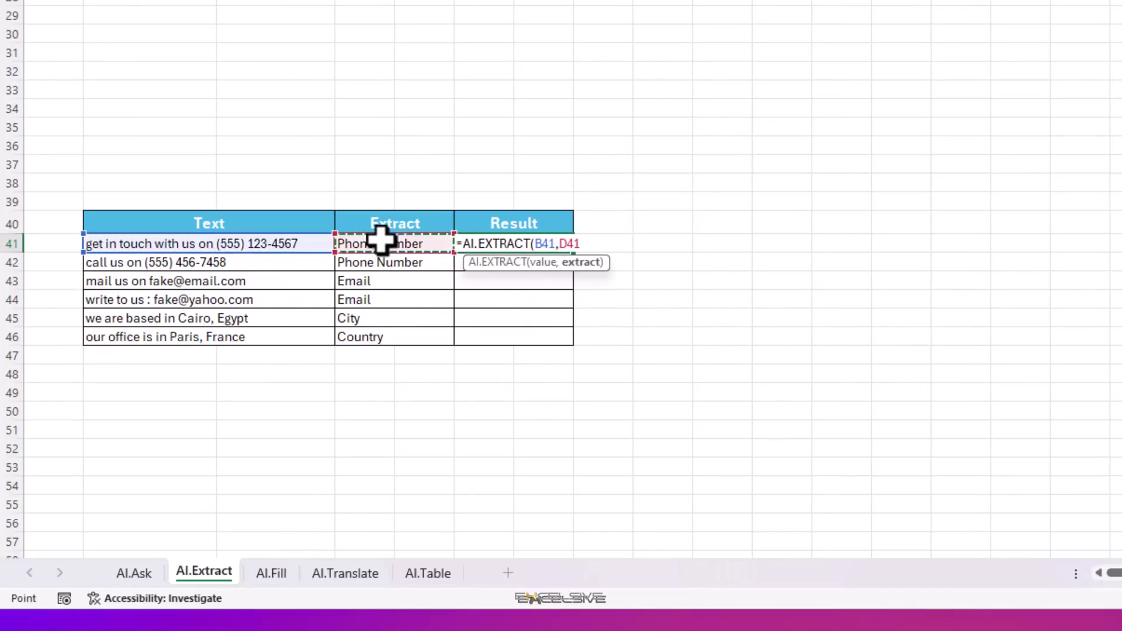
pyautogui.press('Return')
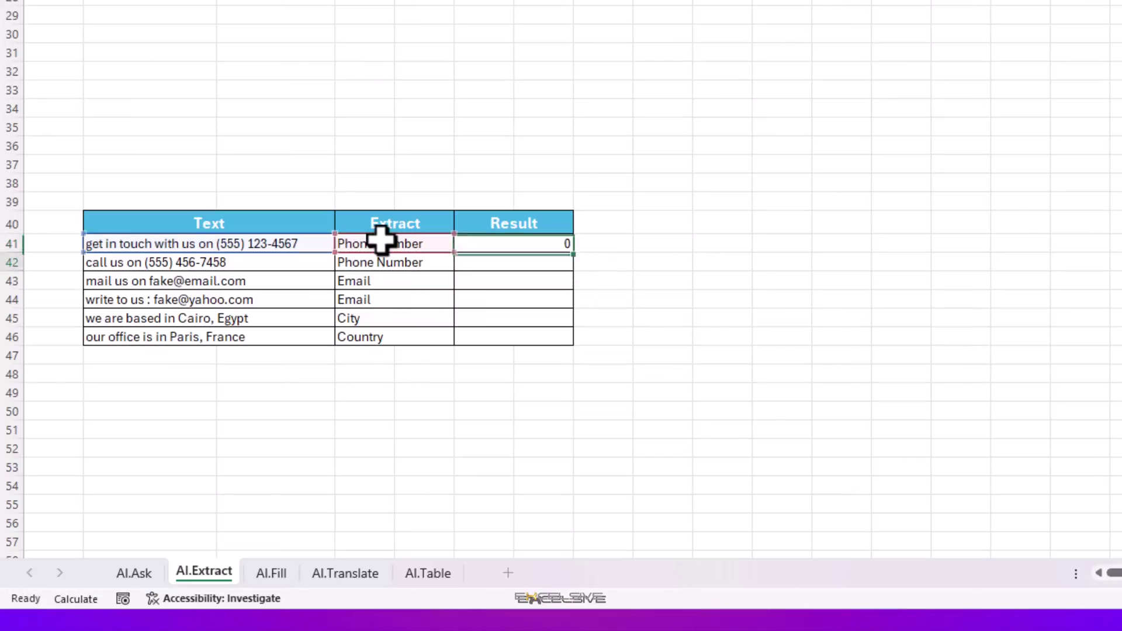
pyautogui.click(555, 245)
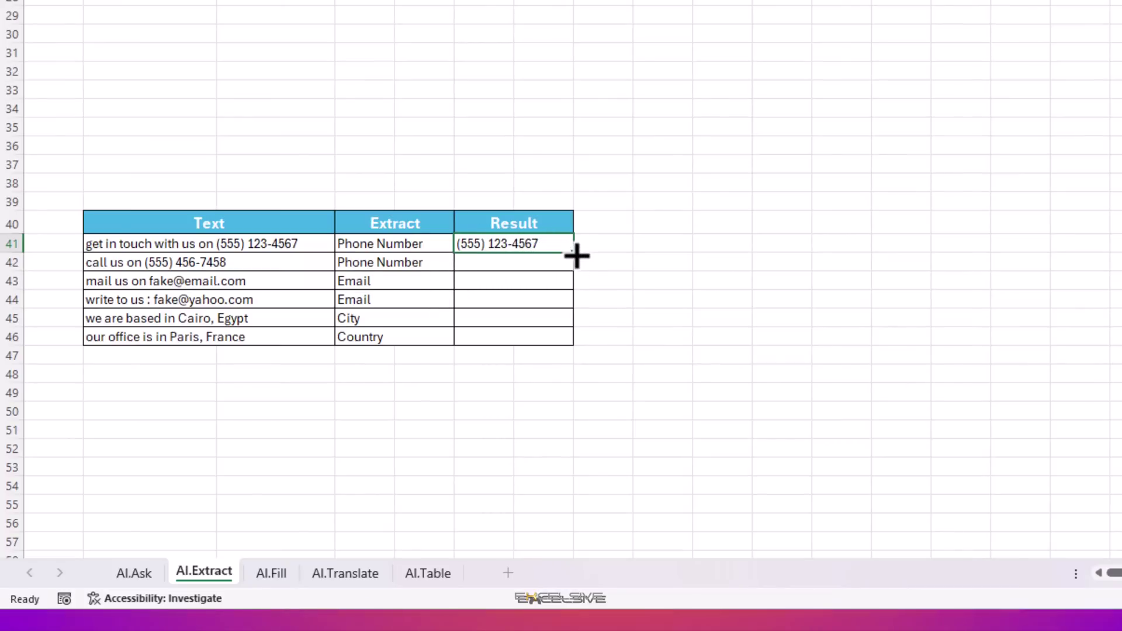
pyautogui.moveTo(579, 254); pyautogui.dragTo(584, 344)
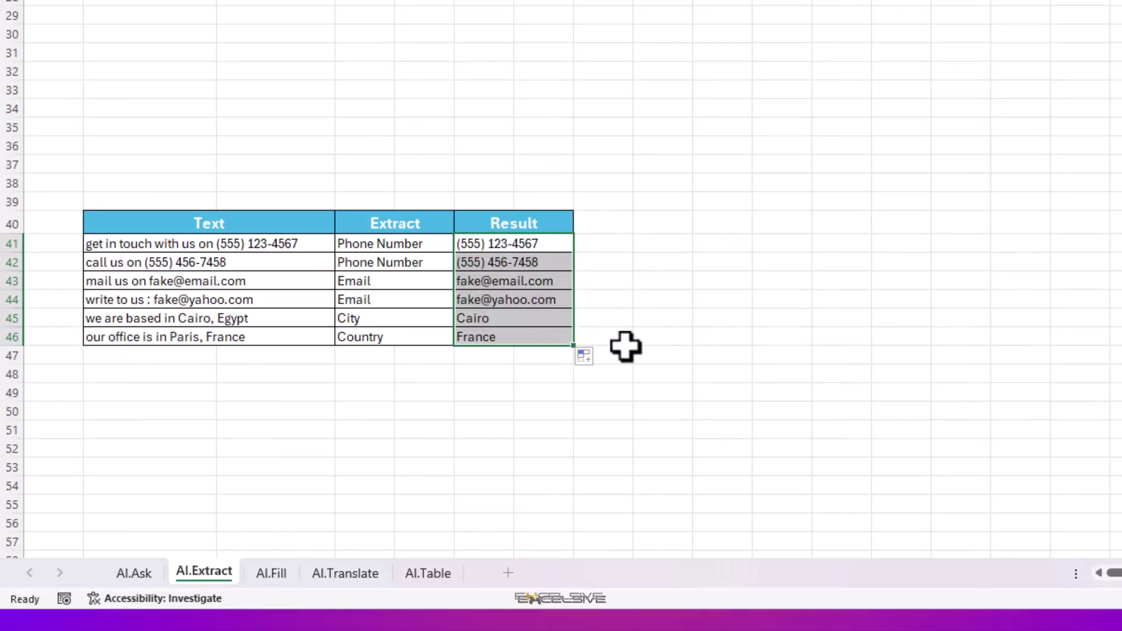
pyautogui.click(549, 335)
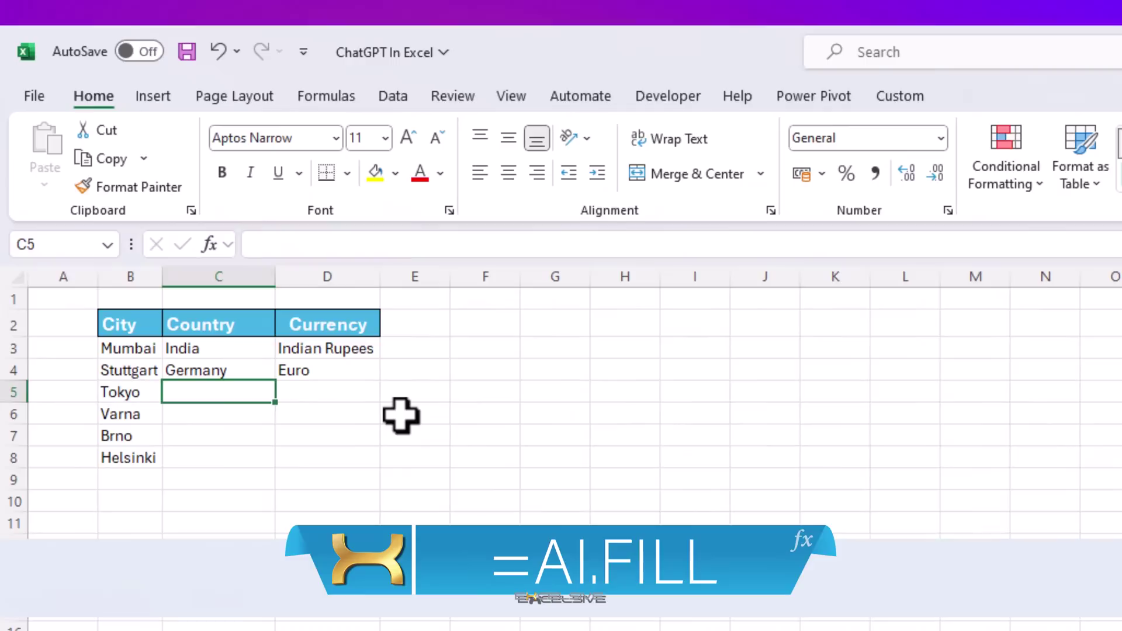
# Step: Review the example rows B3:D4 and the cities with empty Country and Currency cells
pyautogui.moveTo(128, 352); pyautogui.dragTo(294, 361)
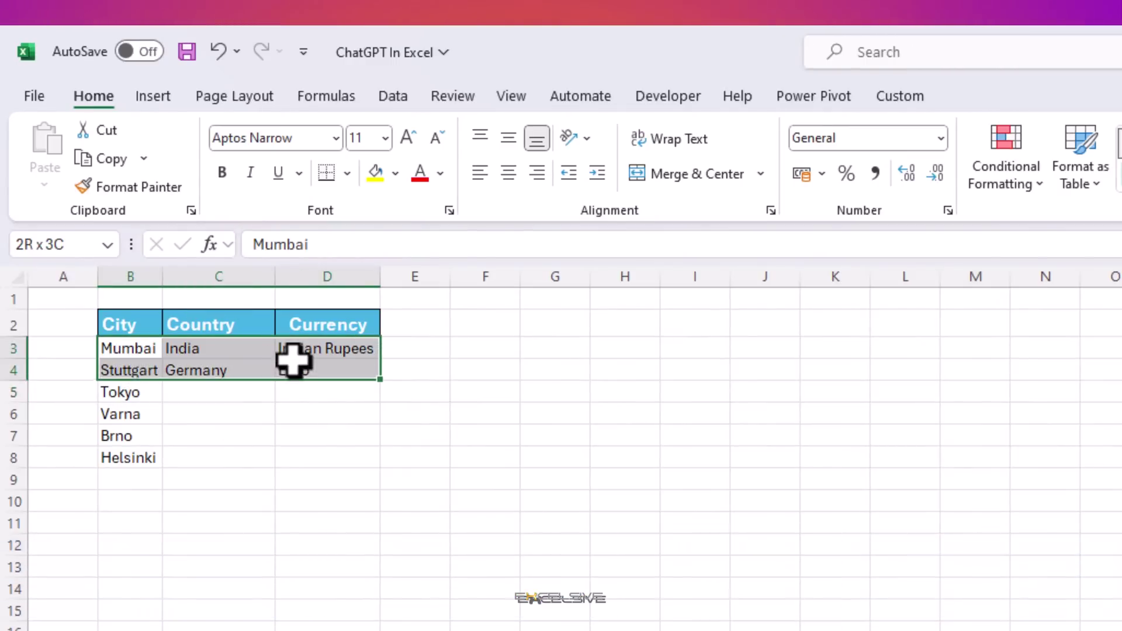
pyautogui.click(171, 417)
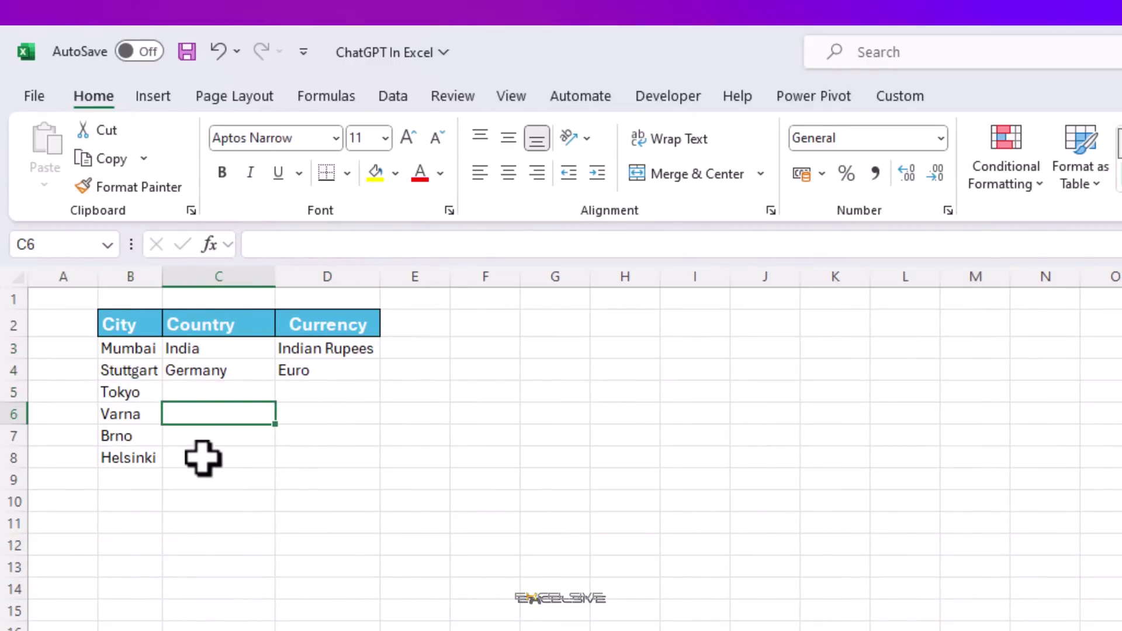
pyautogui.click(148, 415)
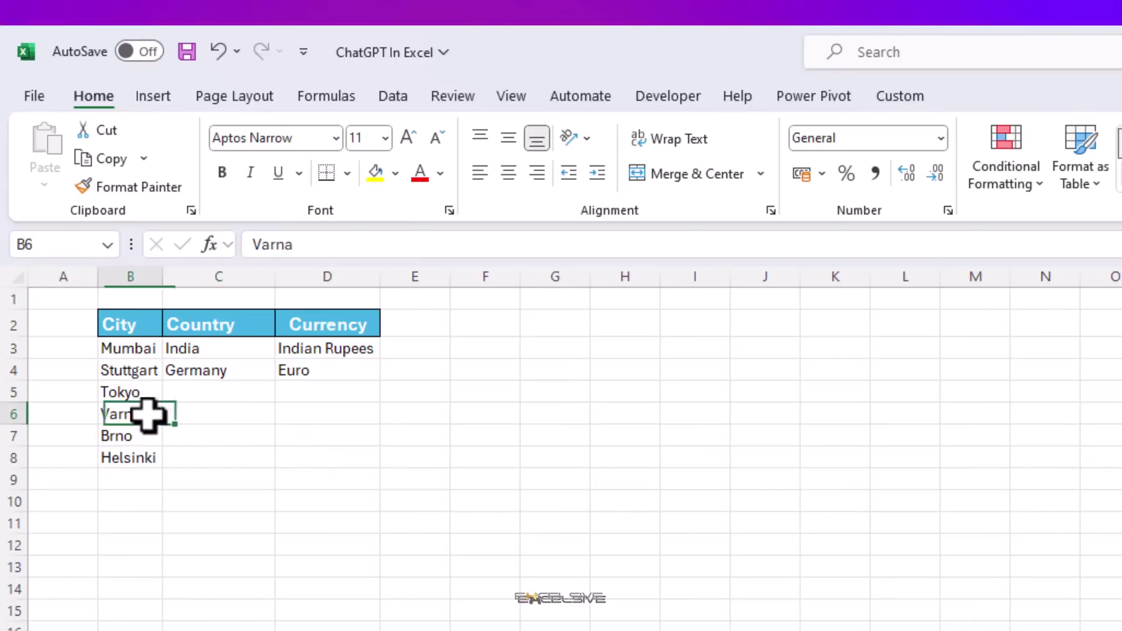
pyautogui.moveTo(148, 415); pyautogui.dragTo(151, 434)
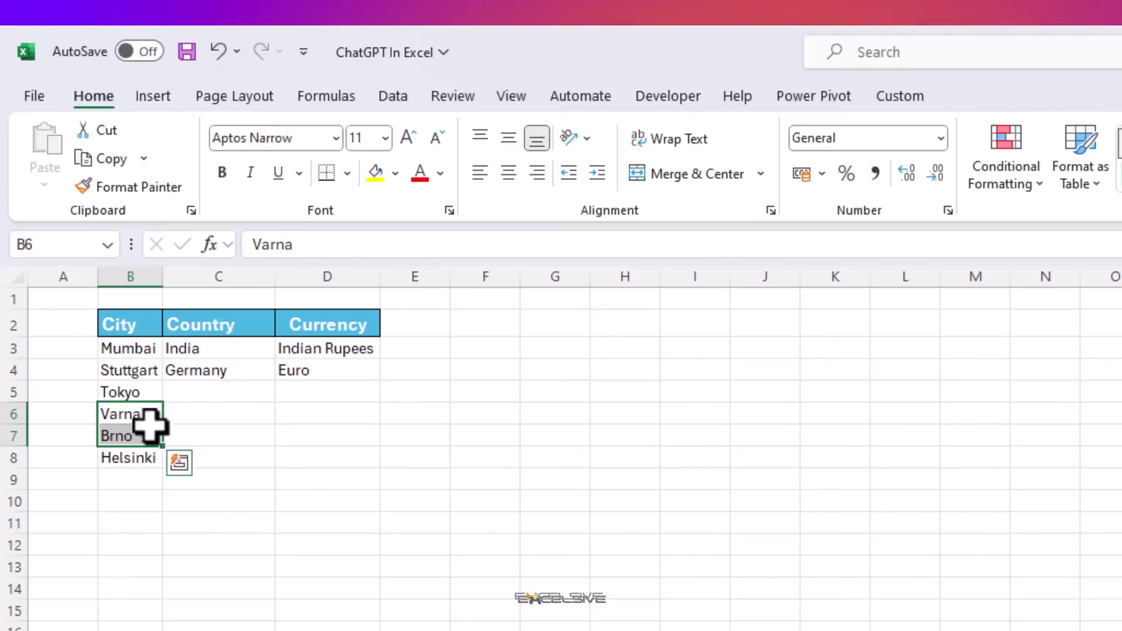
pyautogui.click(205, 416)
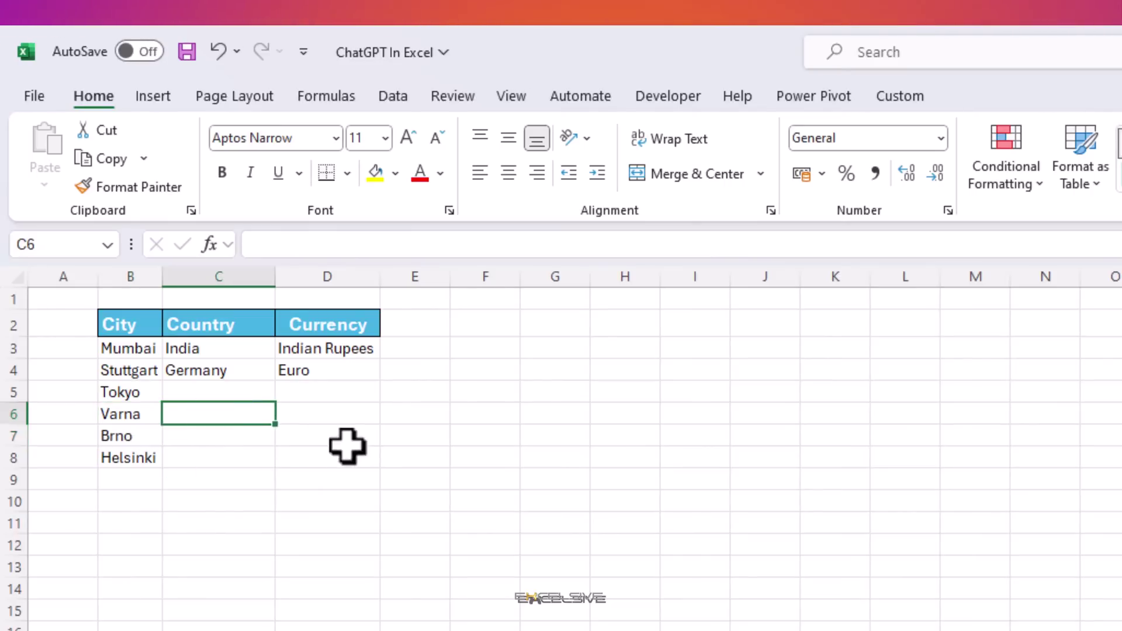
# Step: Enter =AI.FILL(B3:D4,B5:B8) in C5 and check Helsinki's filled currency
pyautogui.click(197, 393)
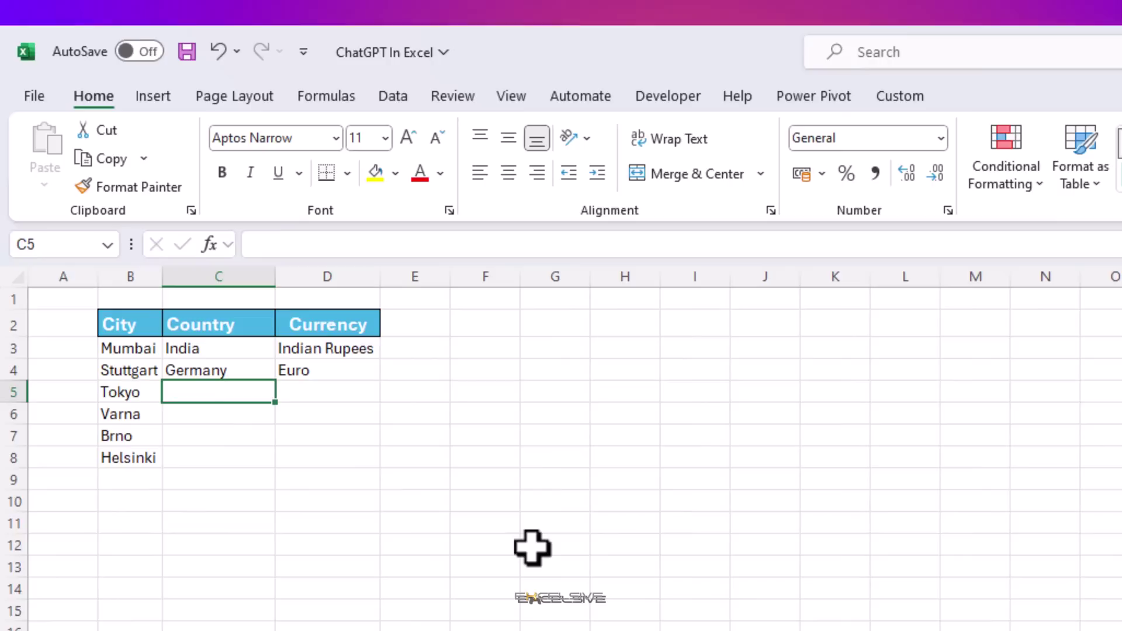
pyautogui.write('=ai.')
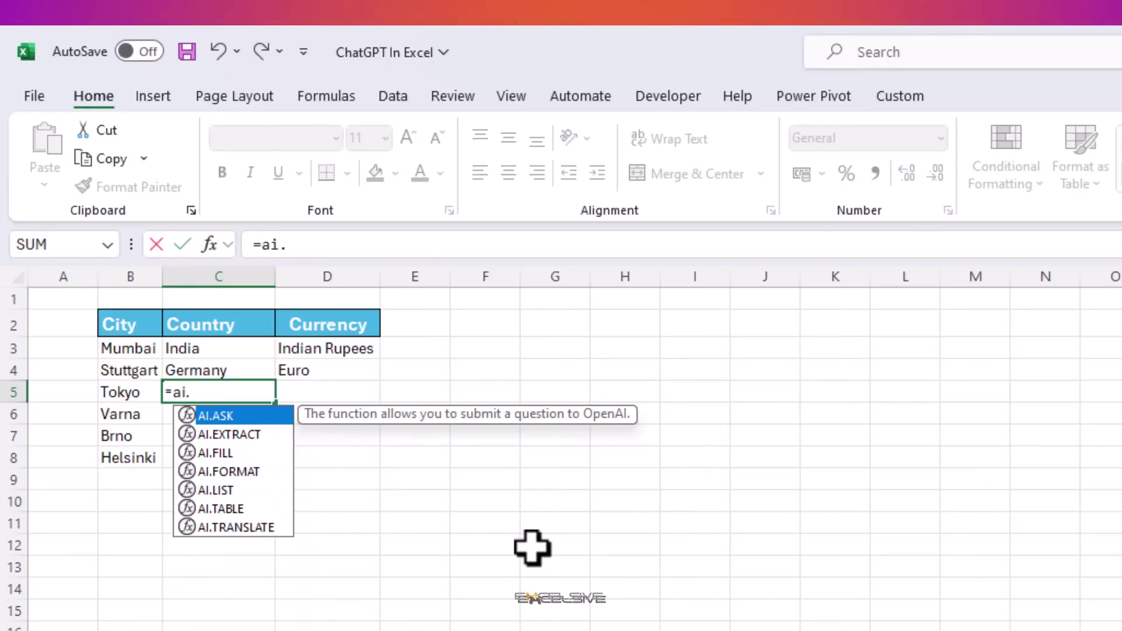
pyautogui.press('Down')
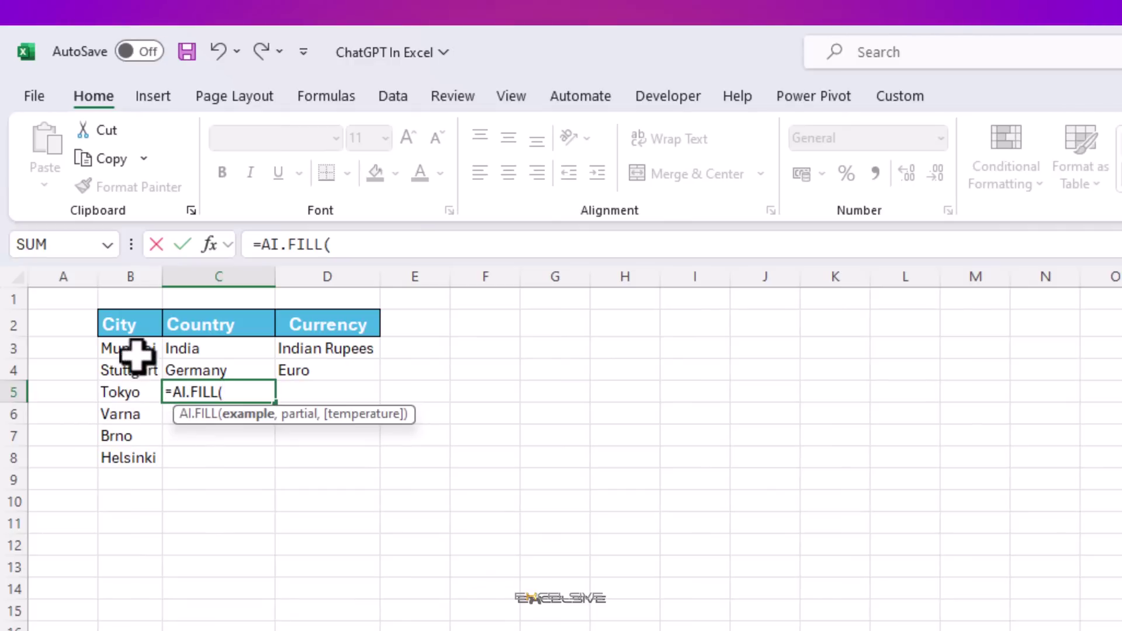
pyautogui.moveTo(136, 355); pyautogui.dragTo(298, 368)
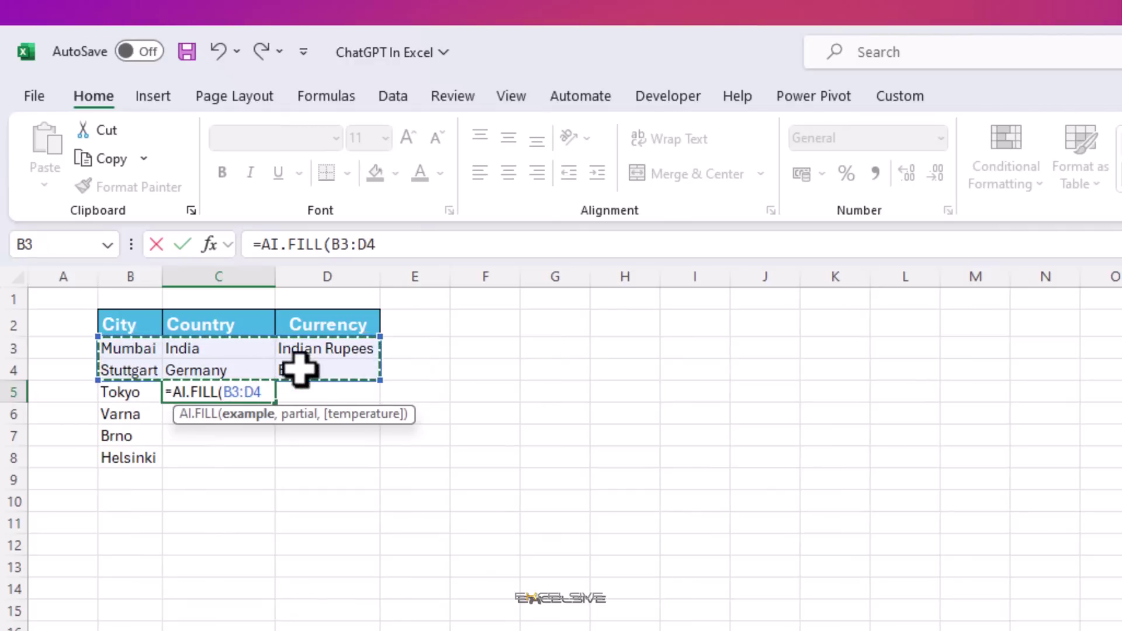
pyautogui.write(',')
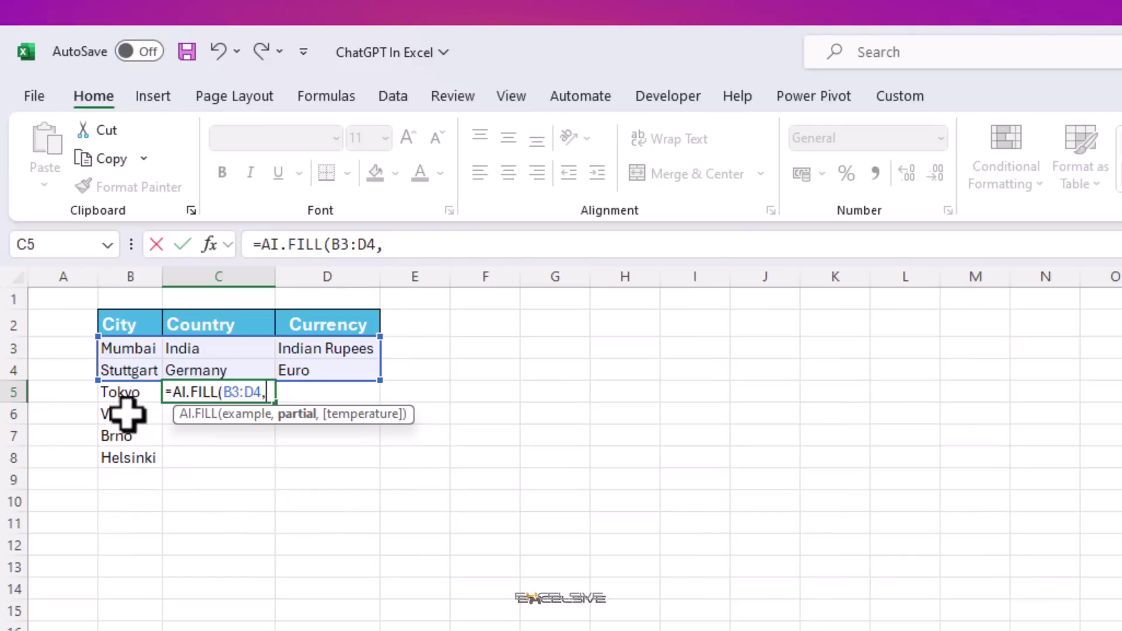
pyautogui.moveTo(116, 394); pyautogui.dragTo(125, 456)
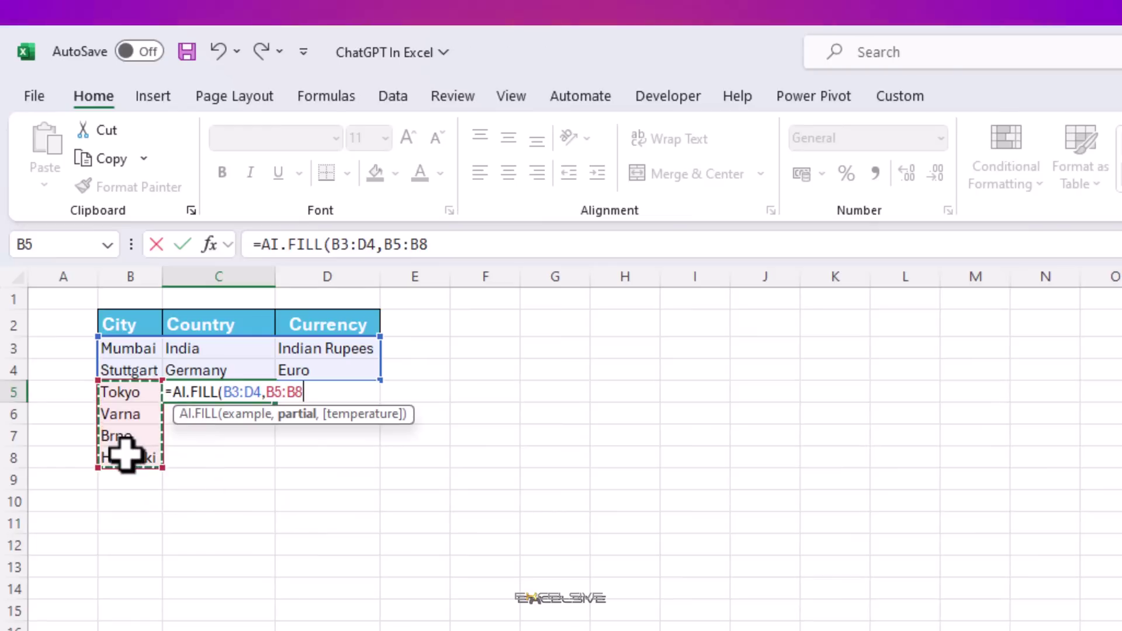
pyautogui.write(')')
pyautogui.press('Return')
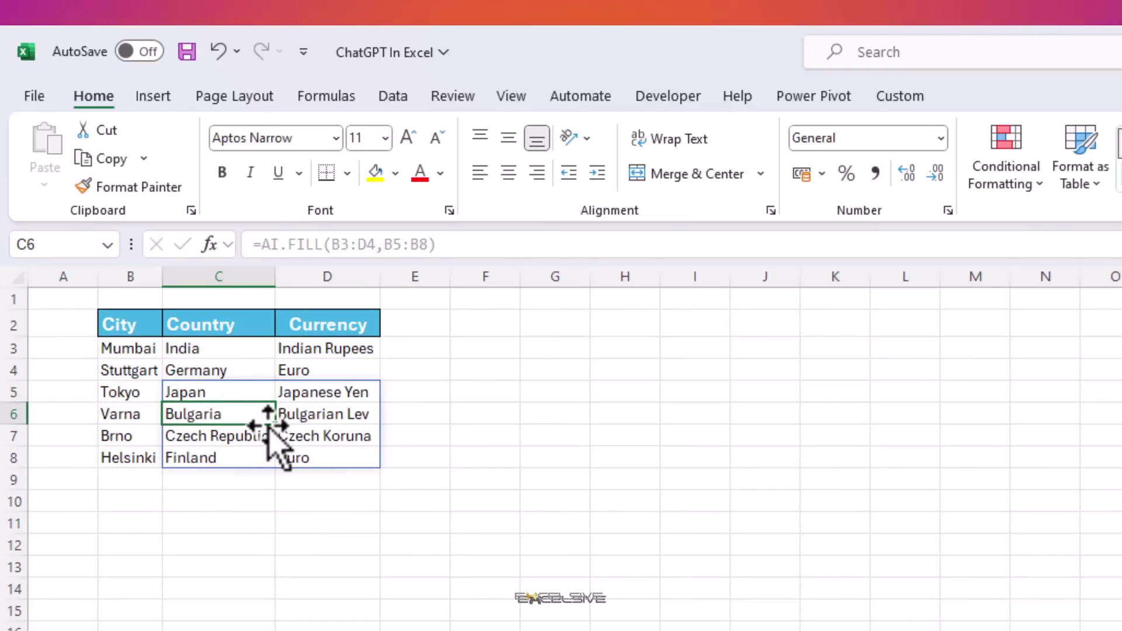
pyautogui.click(321, 462)
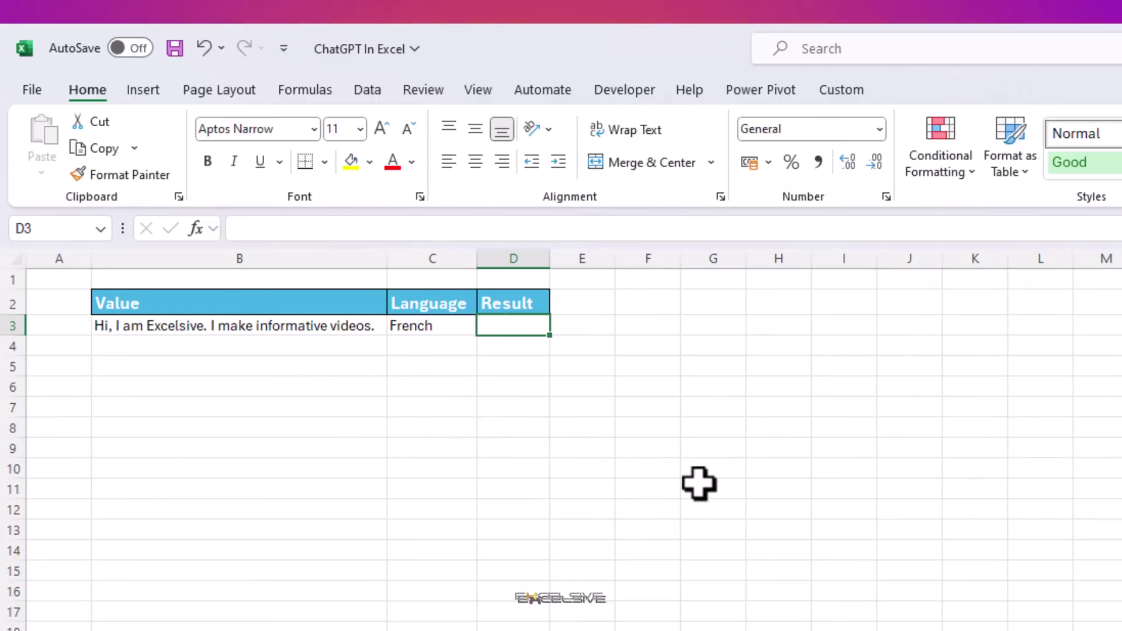
# Step: Check the sentence and French language choice in C3, then start a formula in D3
pyautogui.click(450, 324)
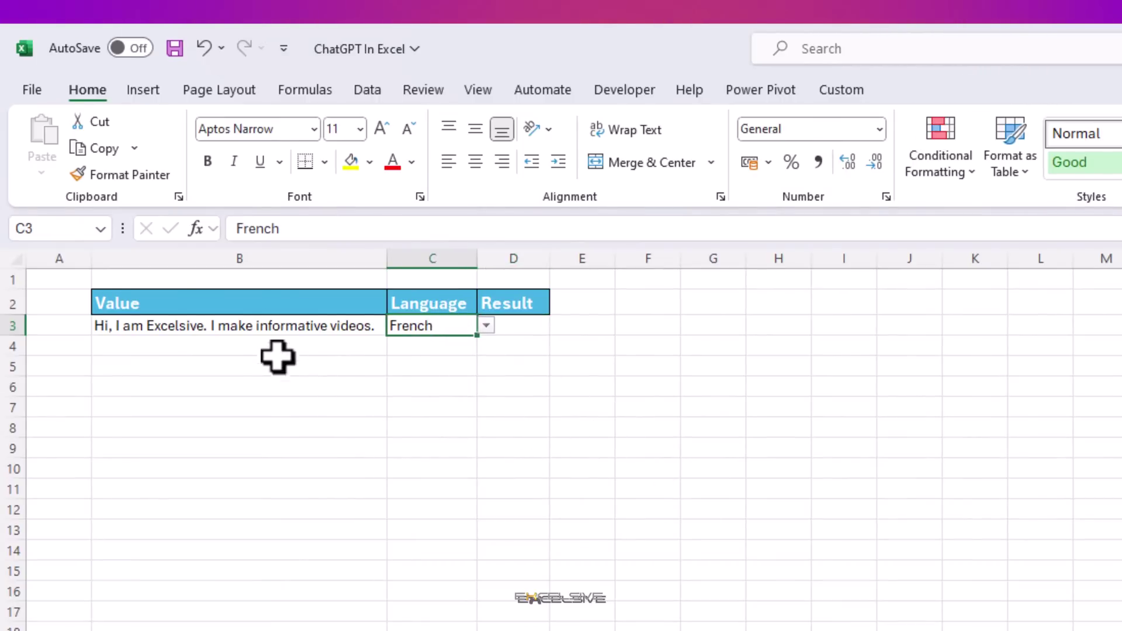
pyautogui.click(263, 327)
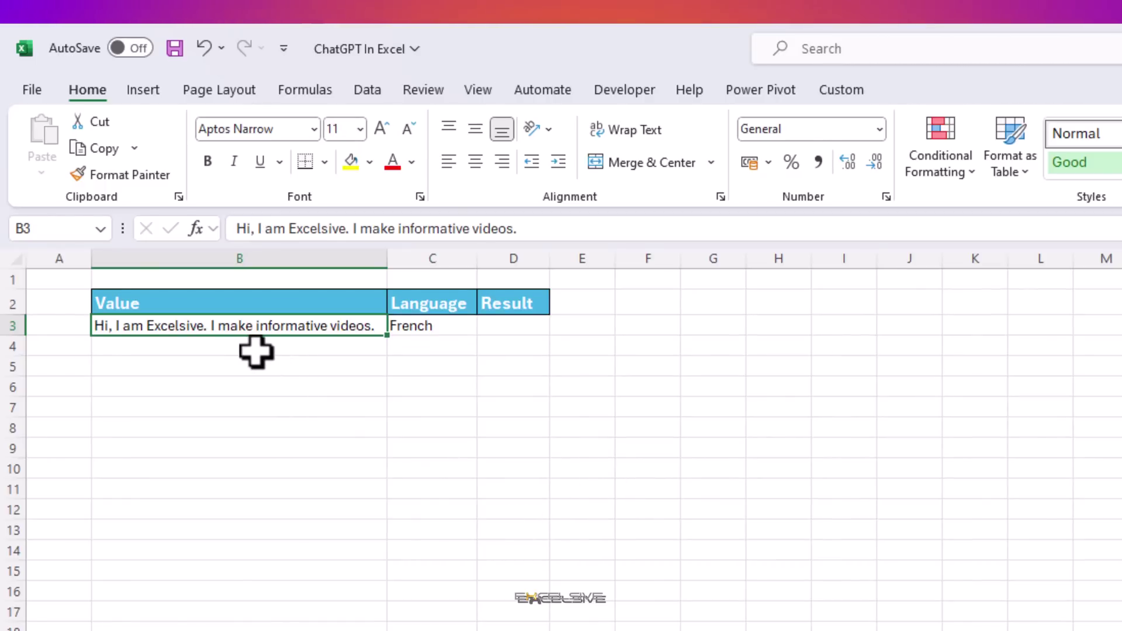
pyautogui.click(440, 331)
pyautogui.click(486, 325)
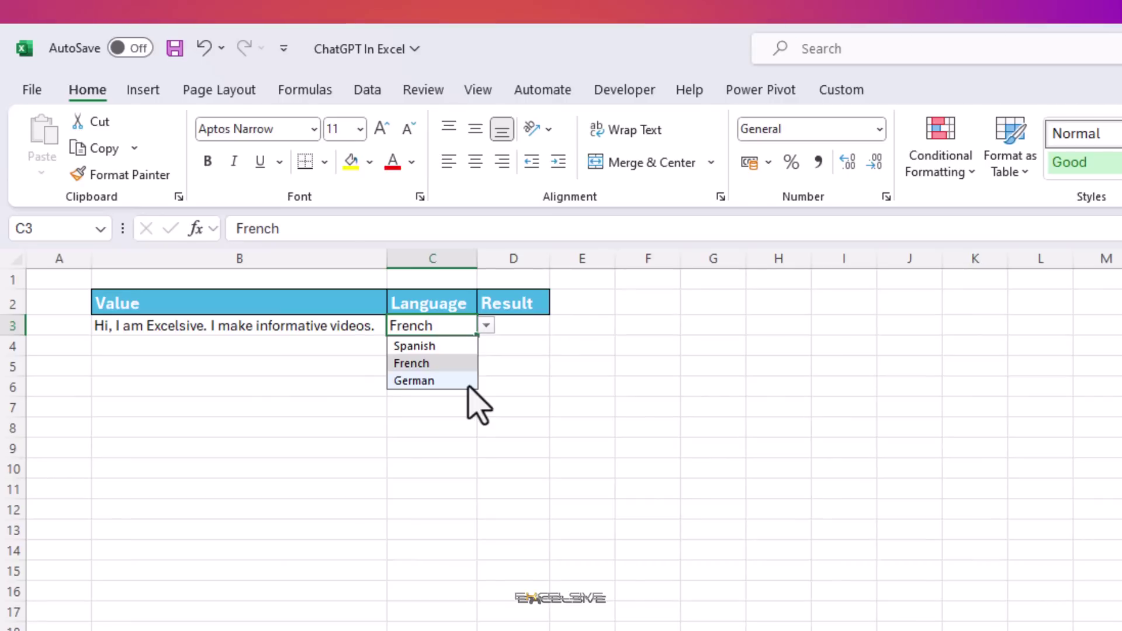
pyautogui.click(516, 390)
pyautogui.click(518, 328)
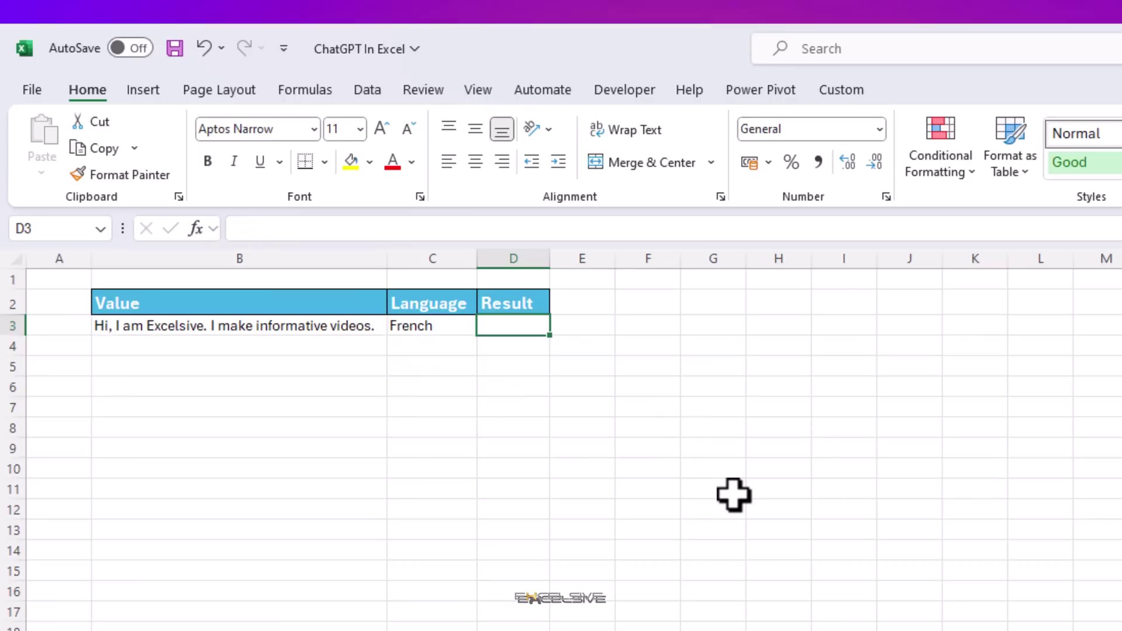
pyautogui.write('=')
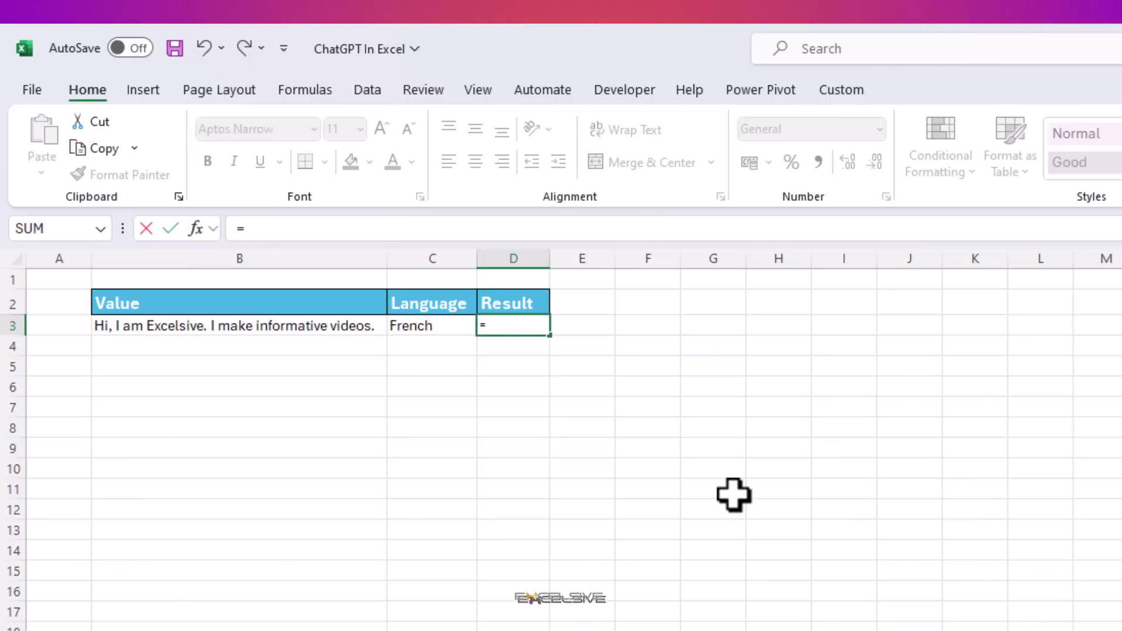
# Step: Enter =AI.TRANSLATE(B3,C3) in D3 to translate the sentence into French
pyautogui.write('ai')
pyautogui.press('Down')
pyautogui.press('Down')
pyautogui.press('Down')
pyautogui.press('Down')
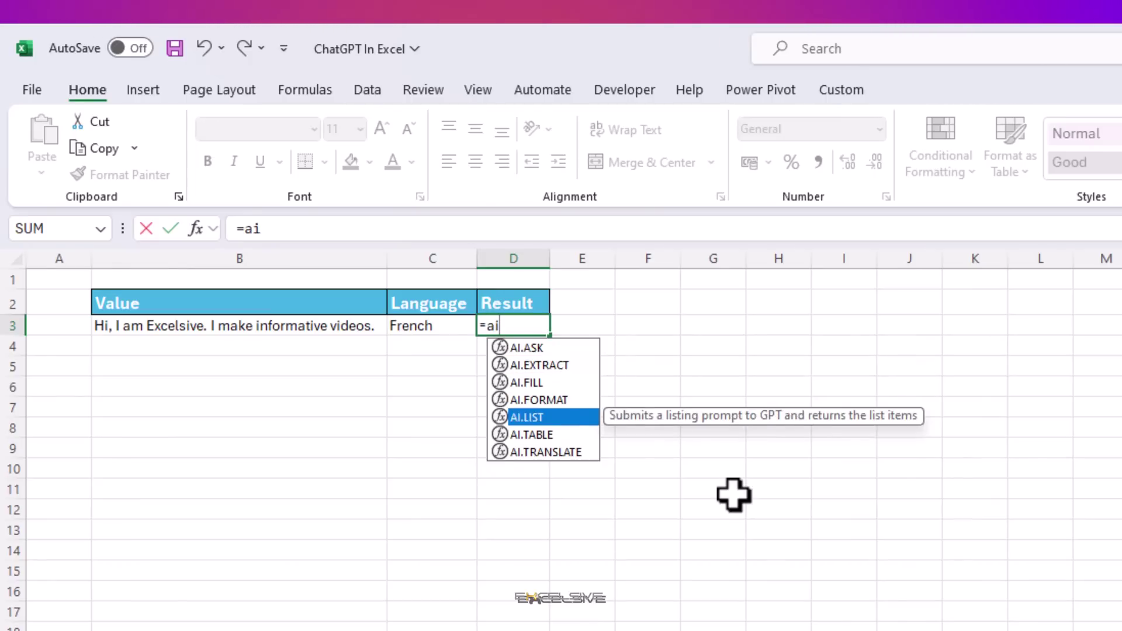
pyautogui.press('Down')
pyautogui.press('Down')
pyautogui.press('Tab')
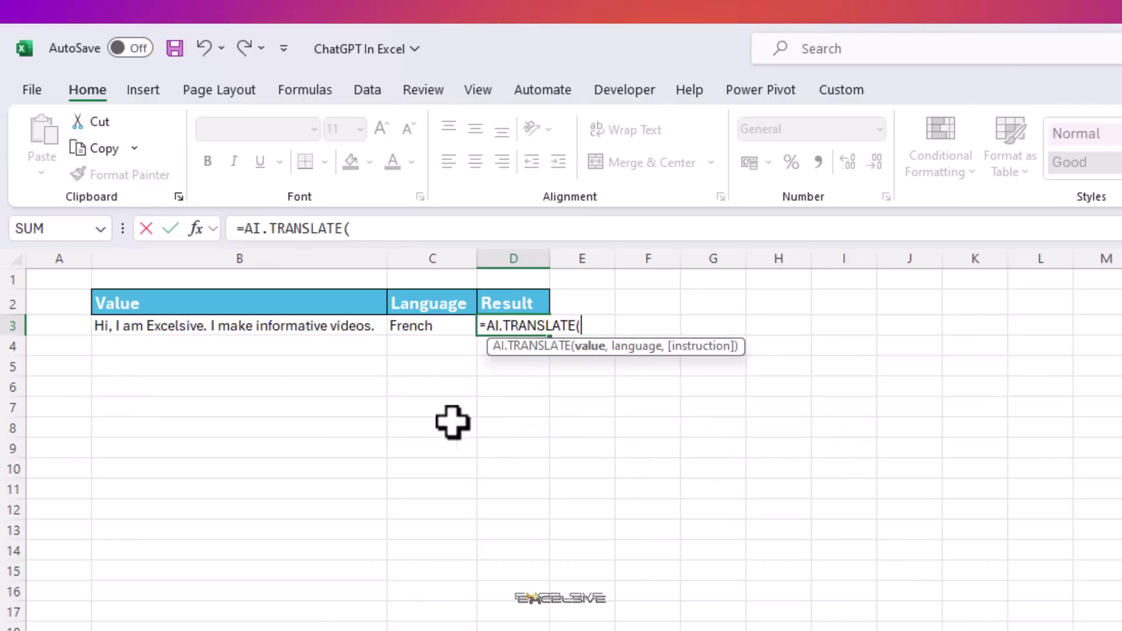
pyautogui.click(337, 327)
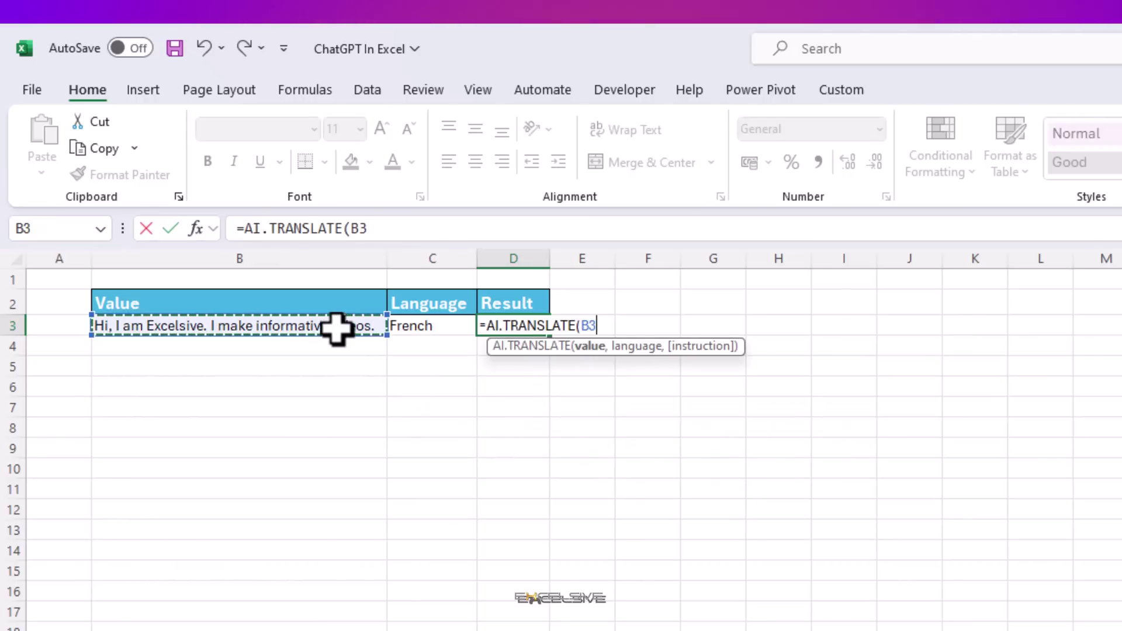
pyautogui.write(',')
pyautogui.click(408, 326)
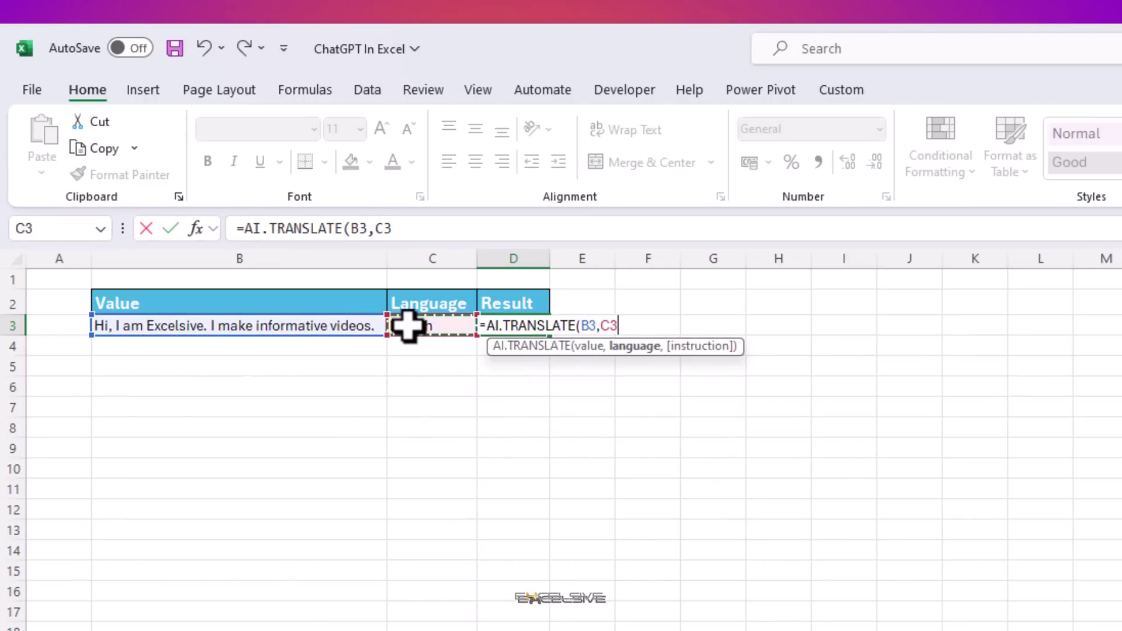
pyautogui.press('Return')
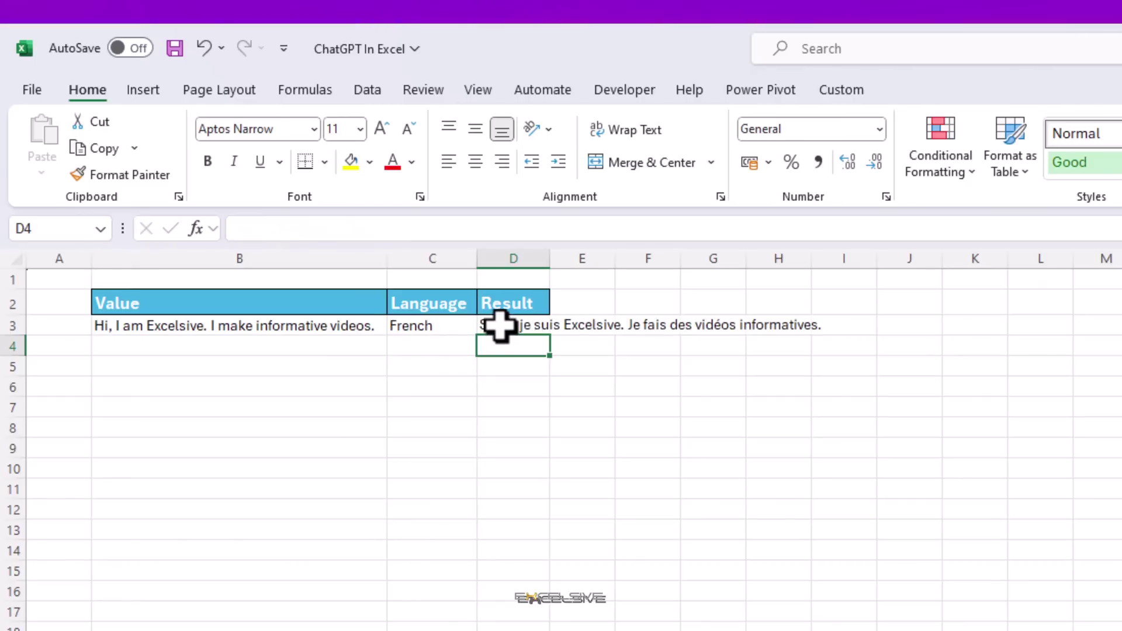
# Step: Change the C3 target language to German, then to Spanish
pyautogui.click(461, 327)
pyautogui.click(487, 325)
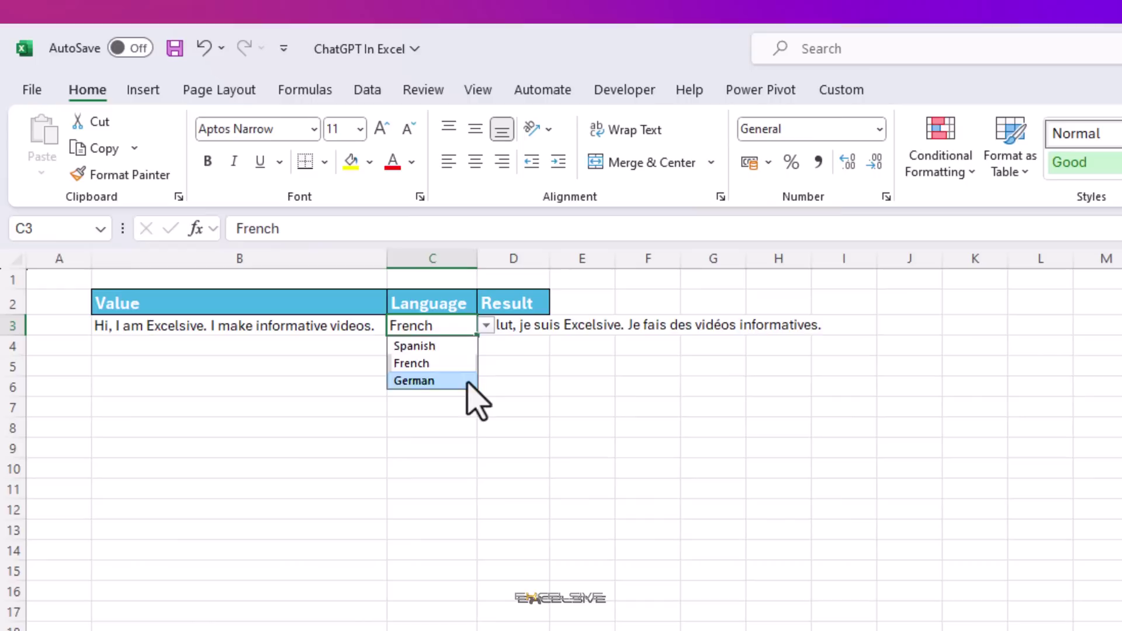
pyautogui.click(467, 381)
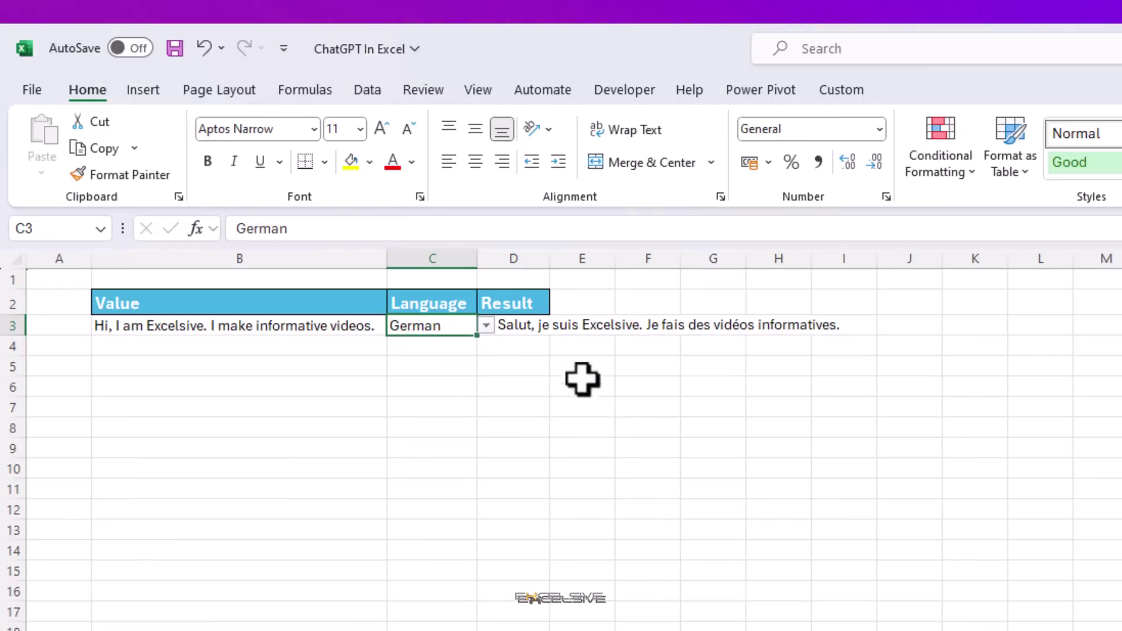
pyautogui.click(486, 326)
pyautogui.click(461, 346)
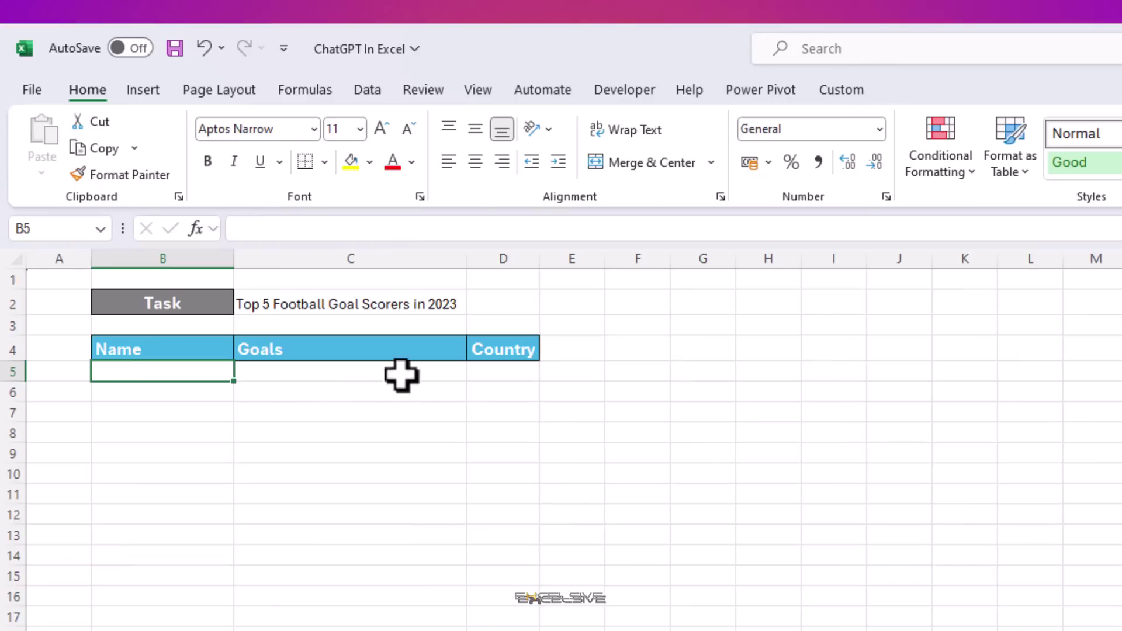
# Step: Enter =AI.TABLE(C2,B4:D4) in B5 and check the generated scorers and goal counts
pyautogui.click(353, 303)
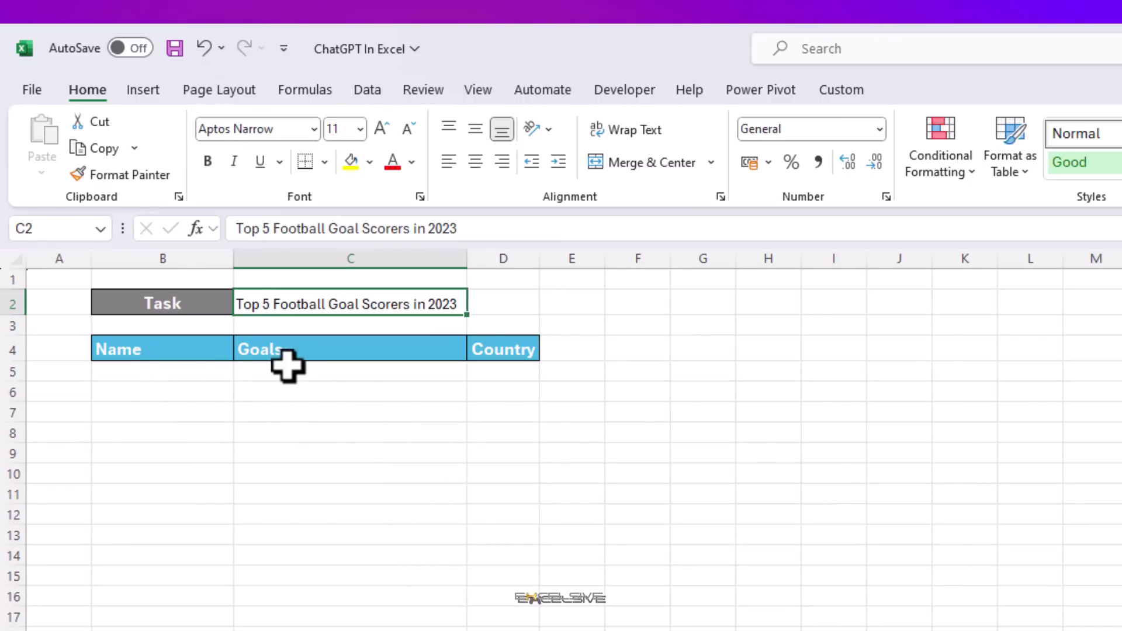
pyautogui.click(506, 360)
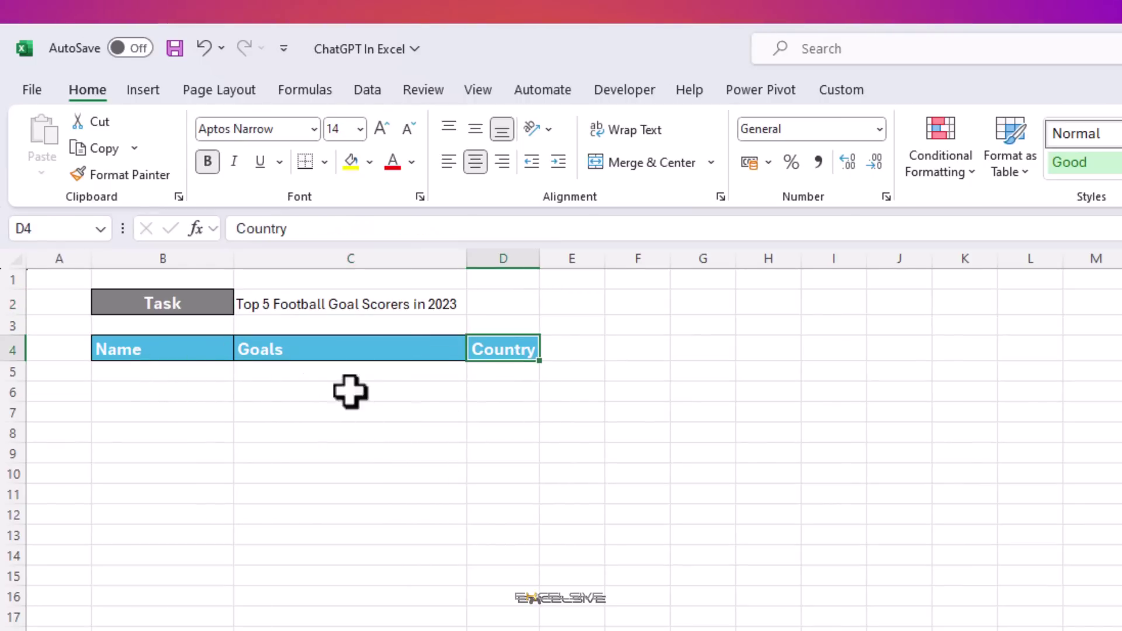
pyautogui.click(162, 370)
pyautogui.write('=ai')
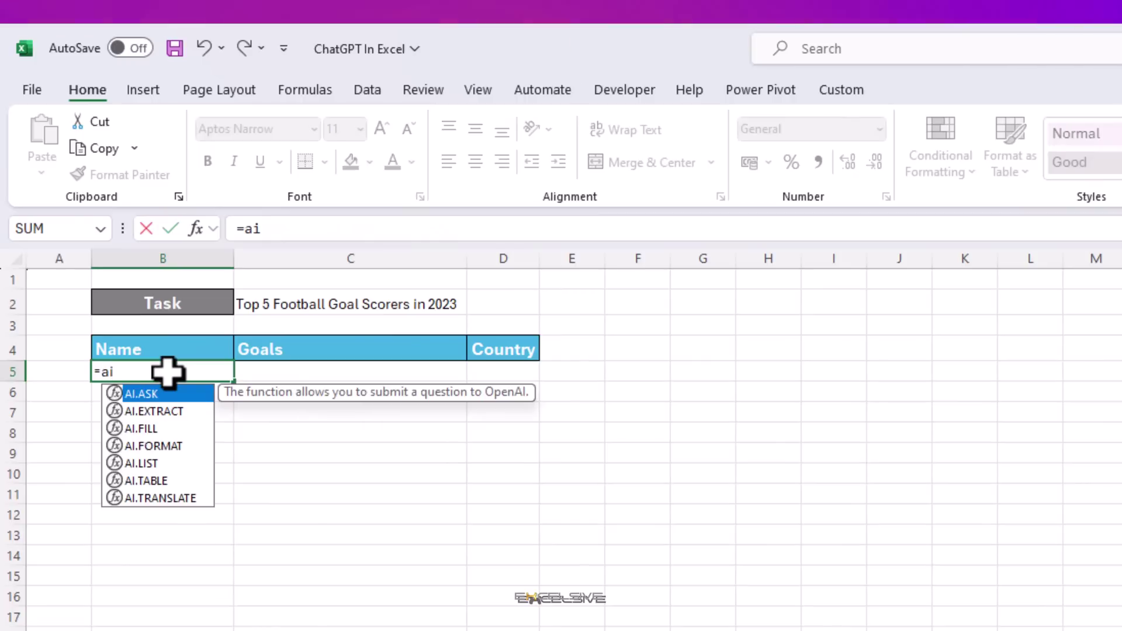
pyautogui.write('.ta')
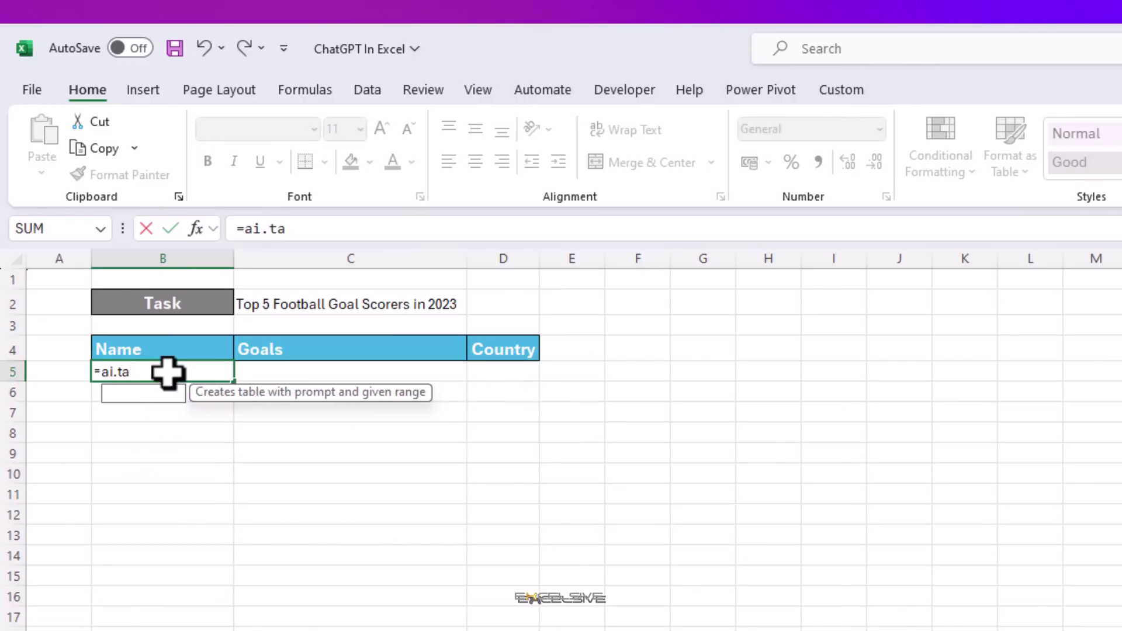
pyautogui.press('Tab')
pyautogui.click(298, 304)
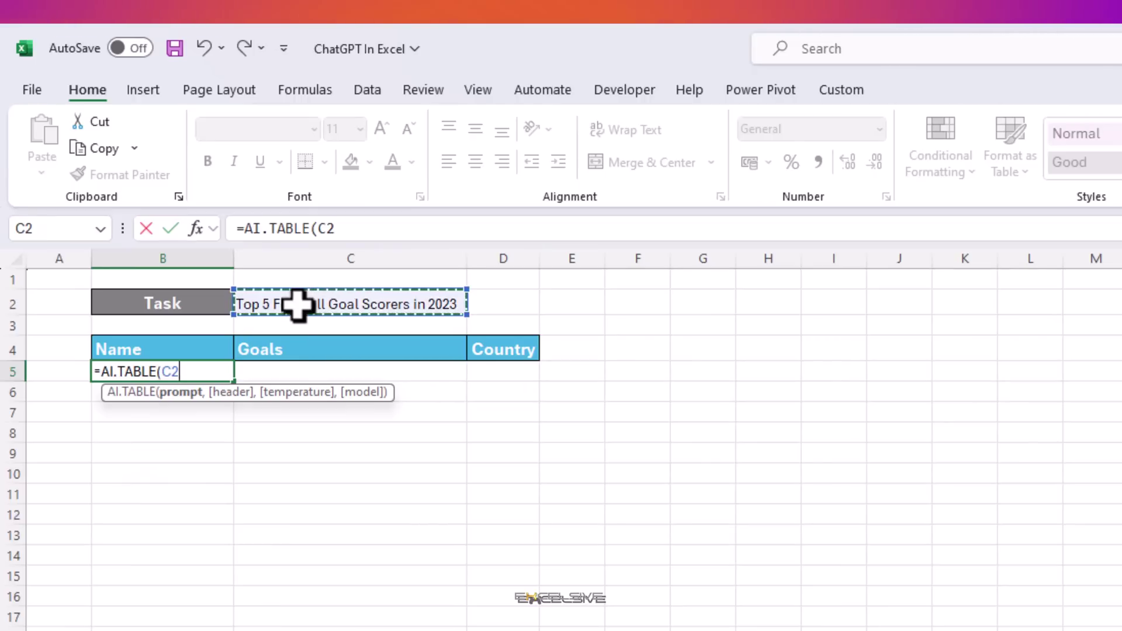
pyautogui.write(',')
pyautogui.click(164, 345)
pyautogui.moveTo(164, 344); pyautogui.dragTo(483, 356)
pyautogui.press('Return')
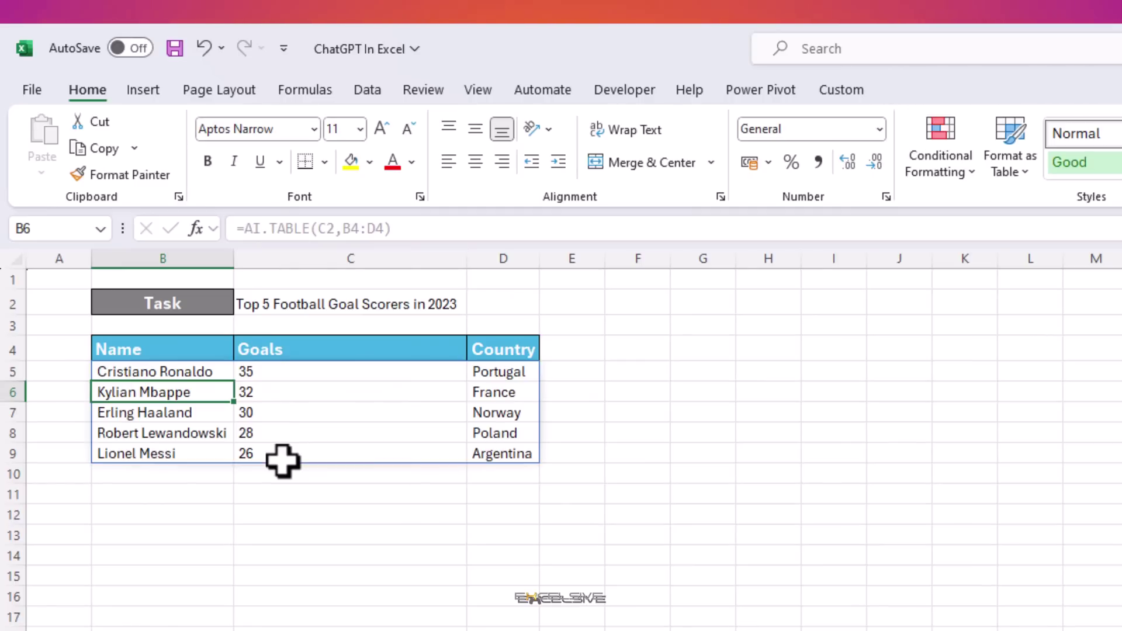
pyautogui.click(312, 491)
pyautogui.click(368, 457)
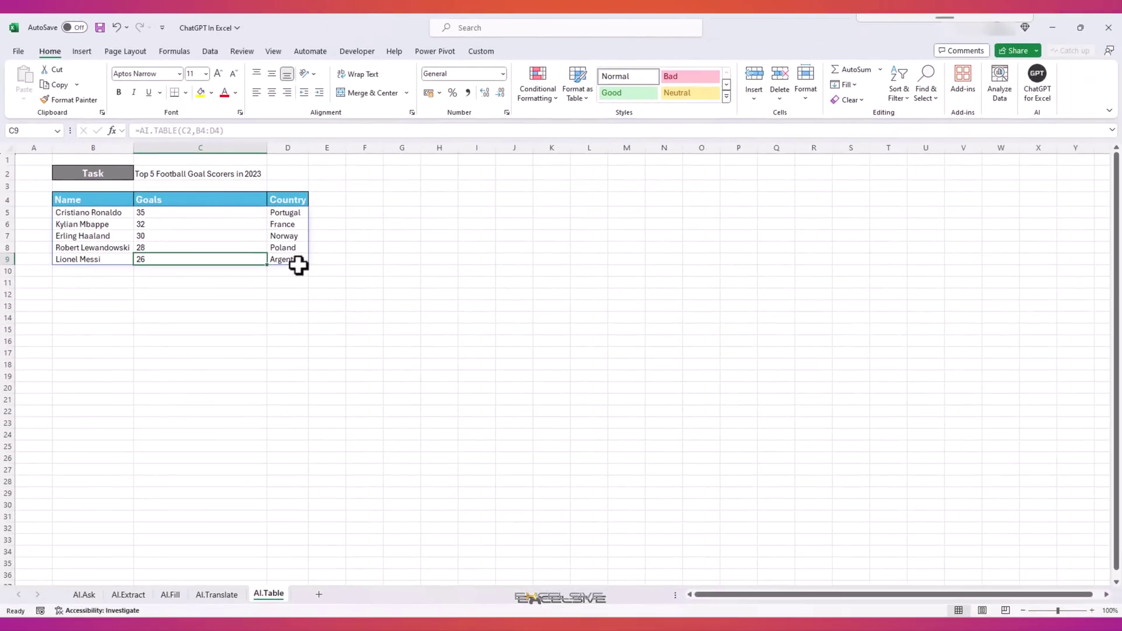
pyautogui.click(298, 264)
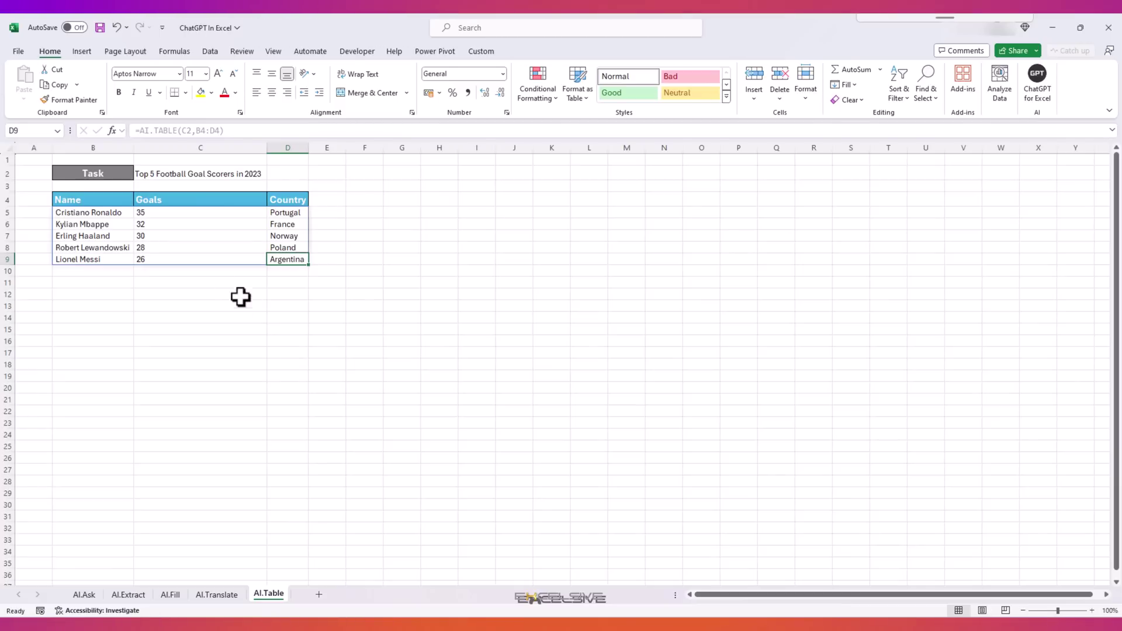
pyautogui.click(193, 261)
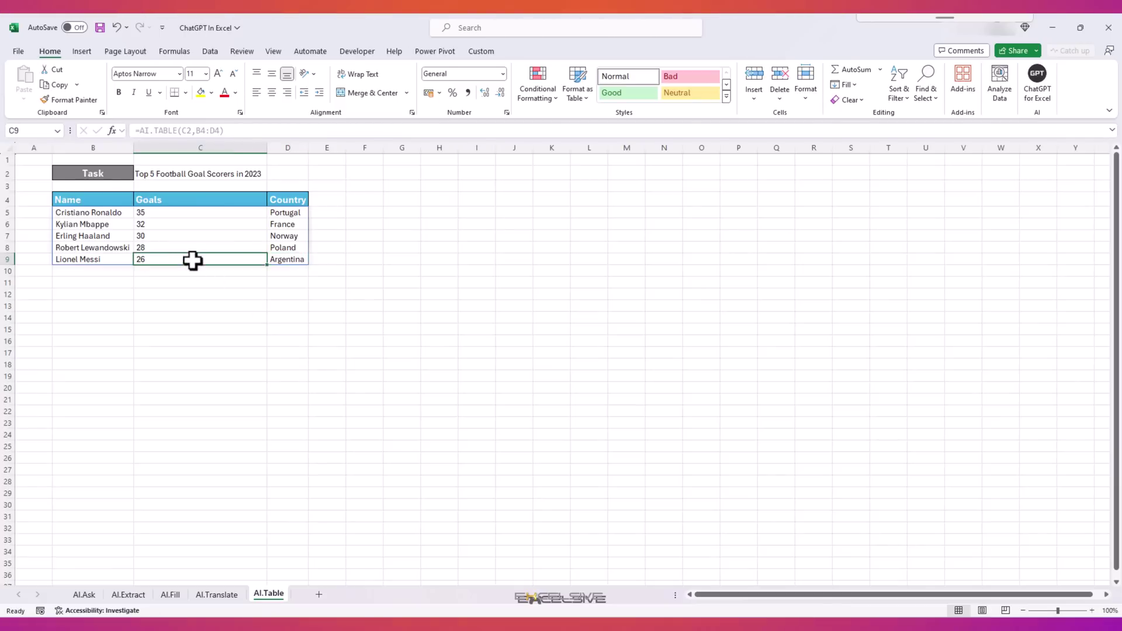
pyautogui.click(285, 258)
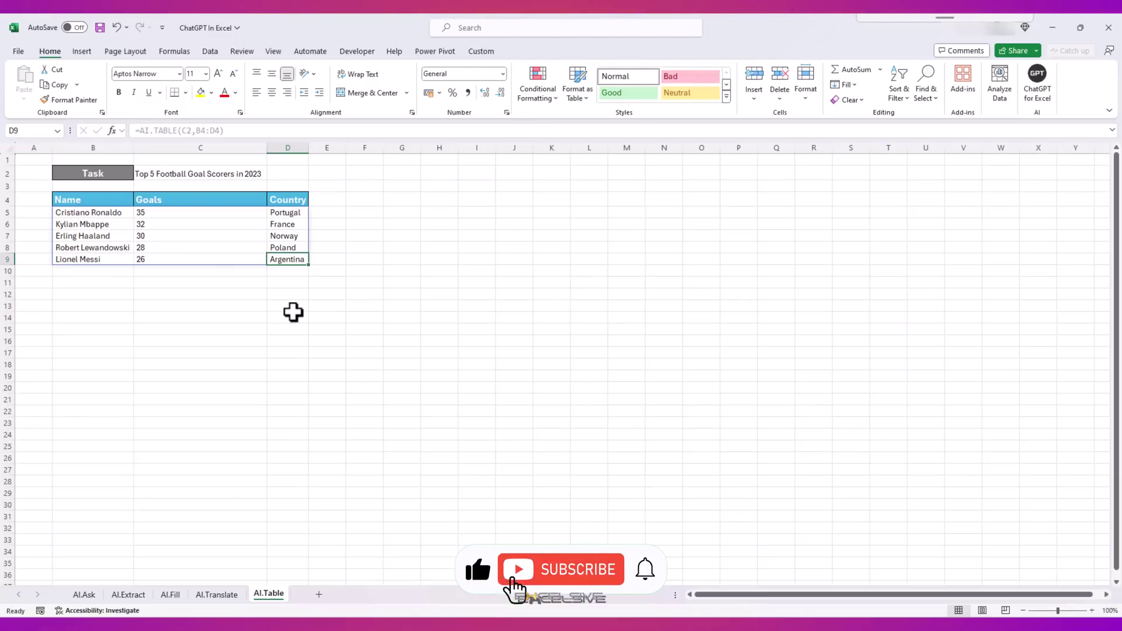
pyautogui.click(175, 252)
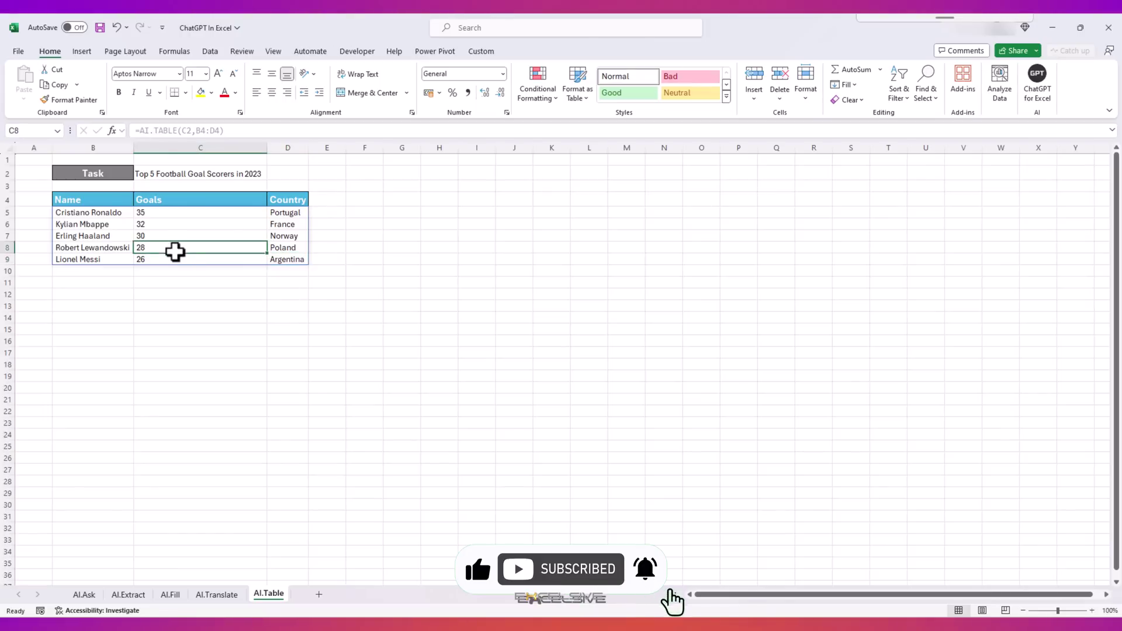
pyautogui.click(186, 259)
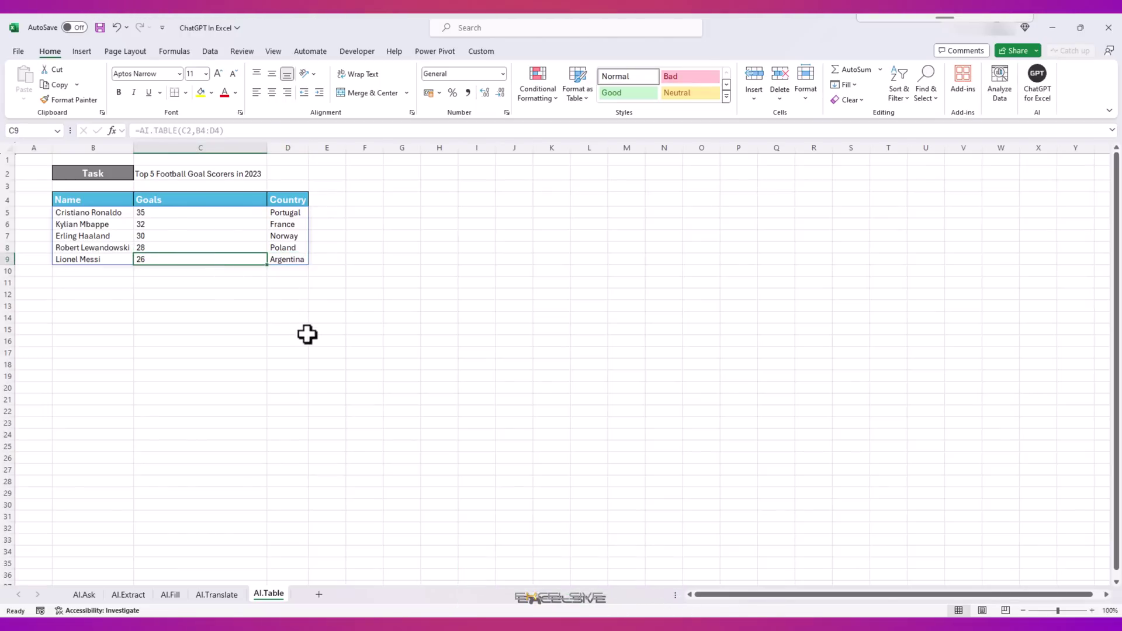